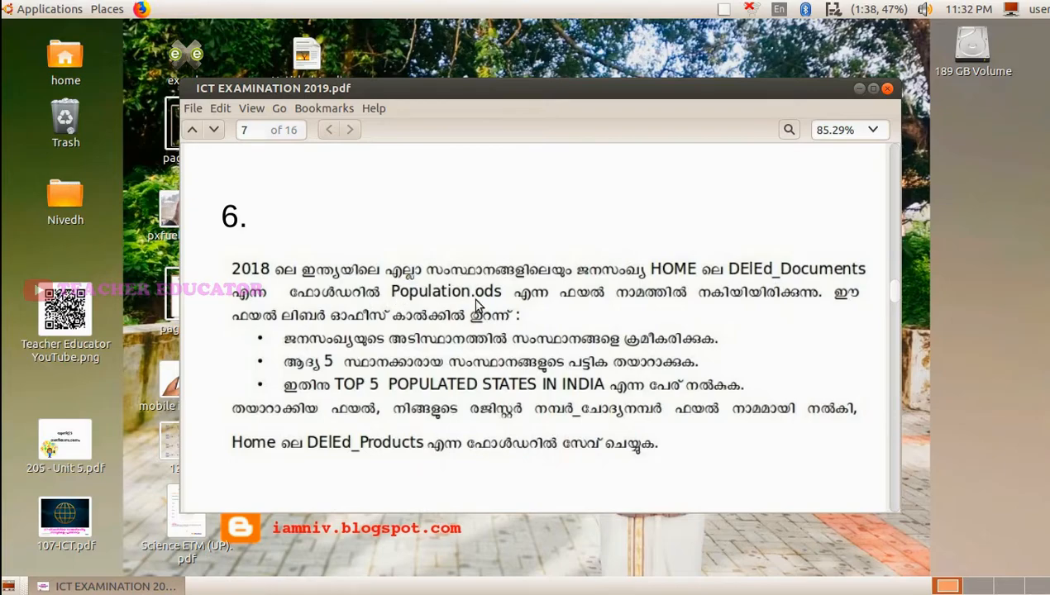
- Open Population.ods from the DElEd_Documents folder in the home directory
click(109, 10)
click(145, 31)
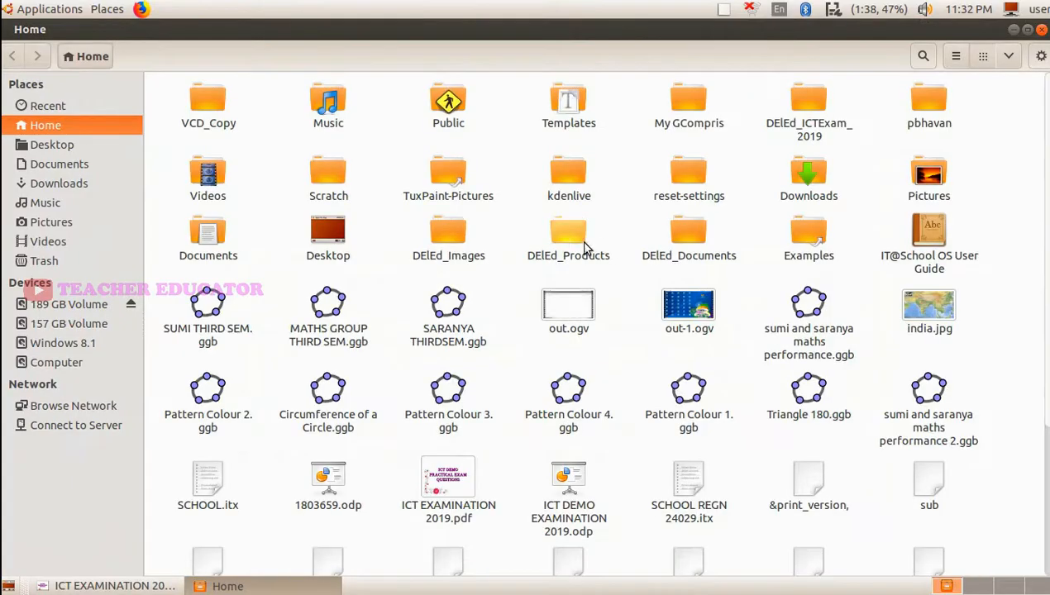
click(693, 240)
double_click(693, 241)
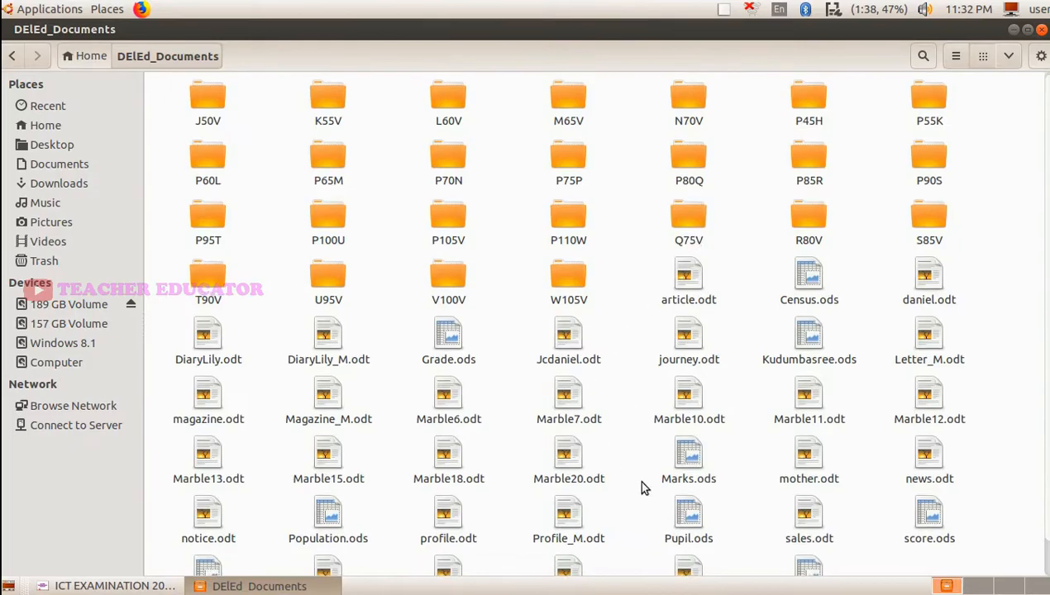
scroll(641, 486, down, 1)
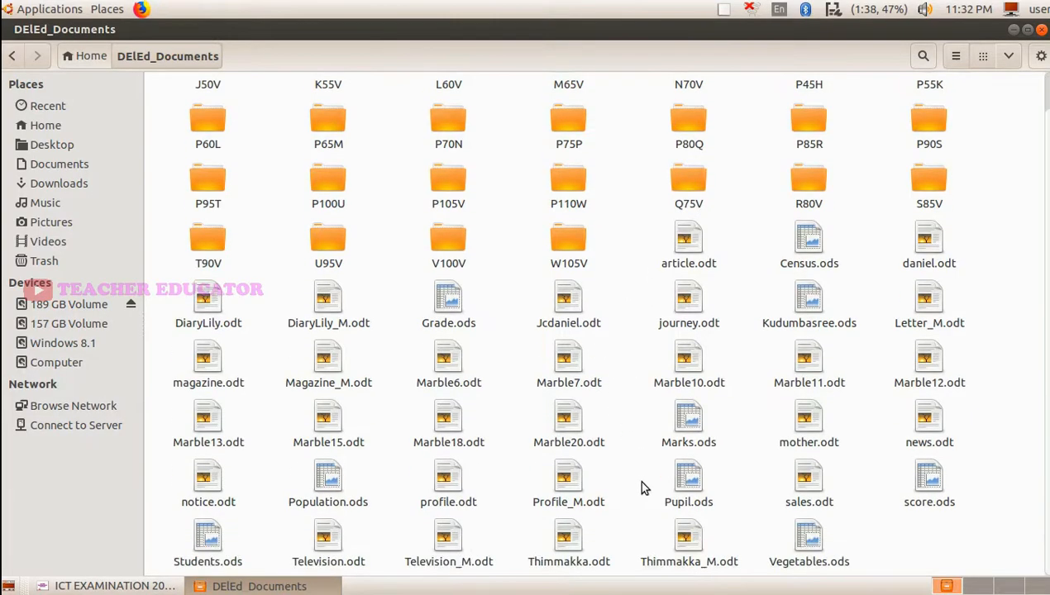
click(329, 482)
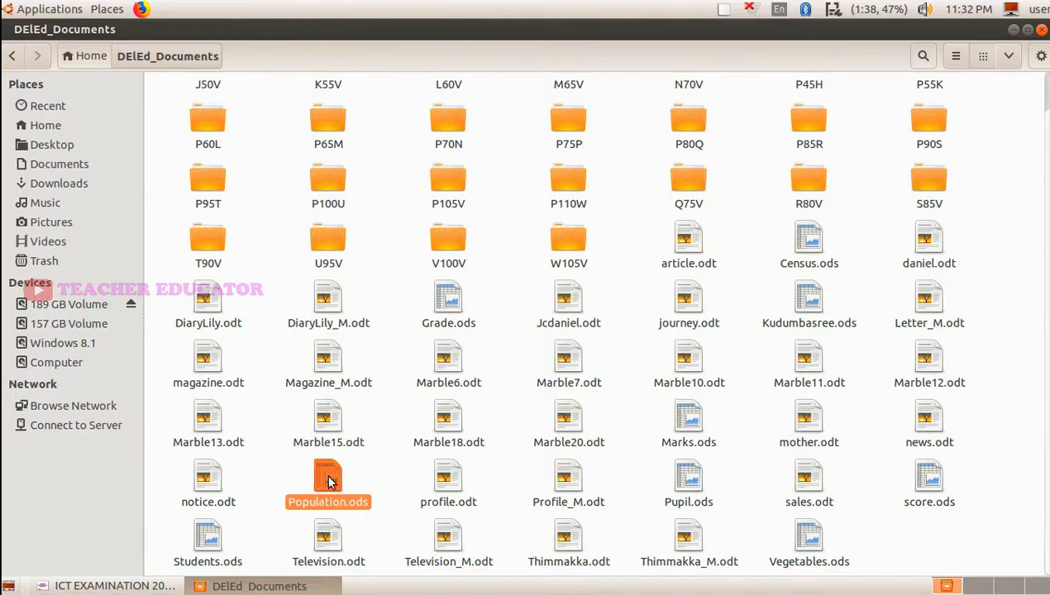
double_click(329, 482)
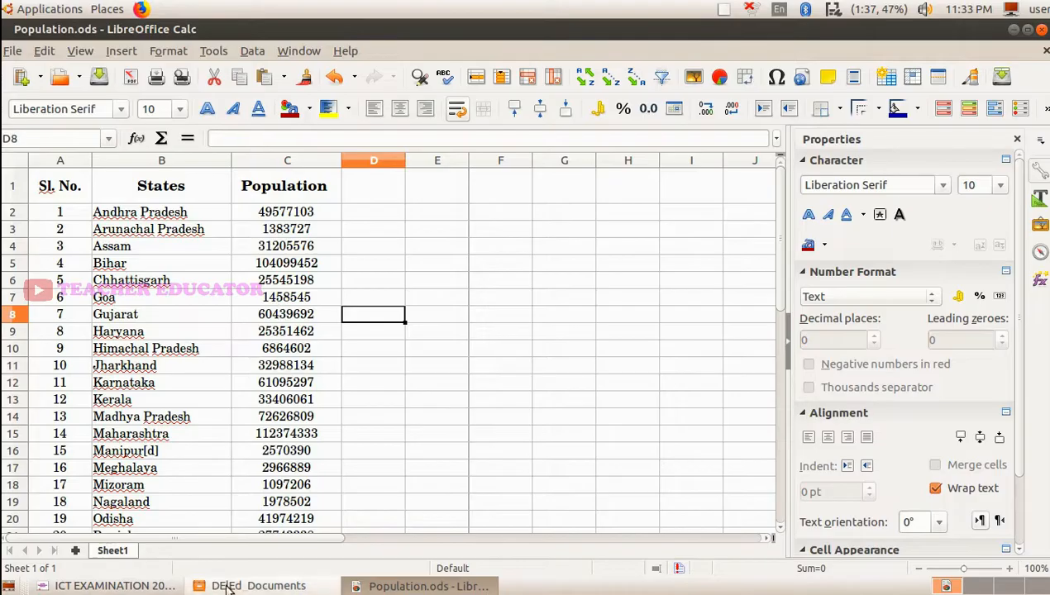
- Review question 6 in ICT EXAMINATION 2019.pdf and check the States and Population columns of the spreadsheet
click(108, 586)
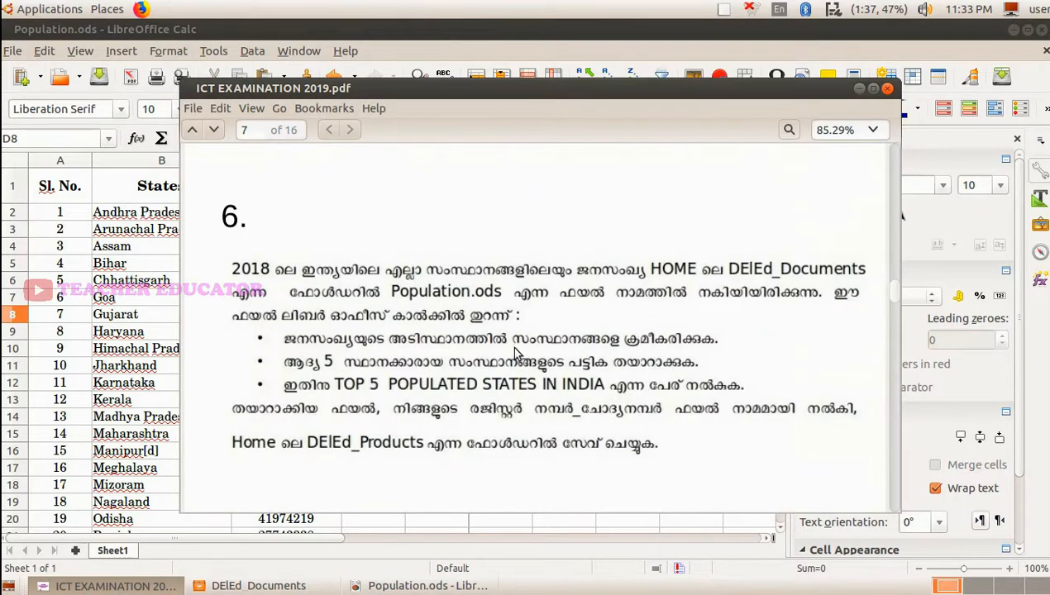
click(859, 87)
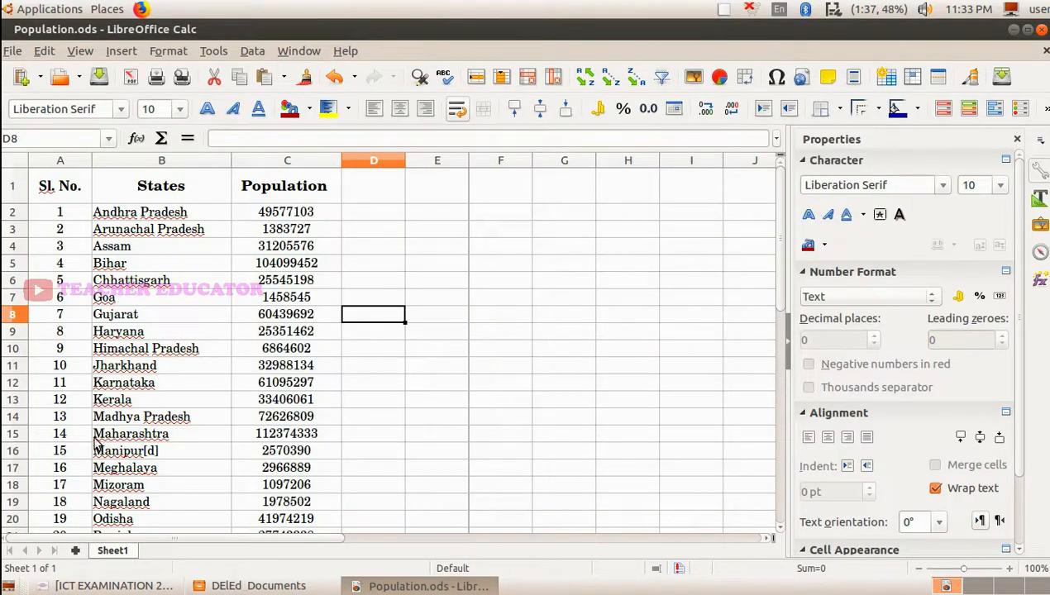
click(278, 215)
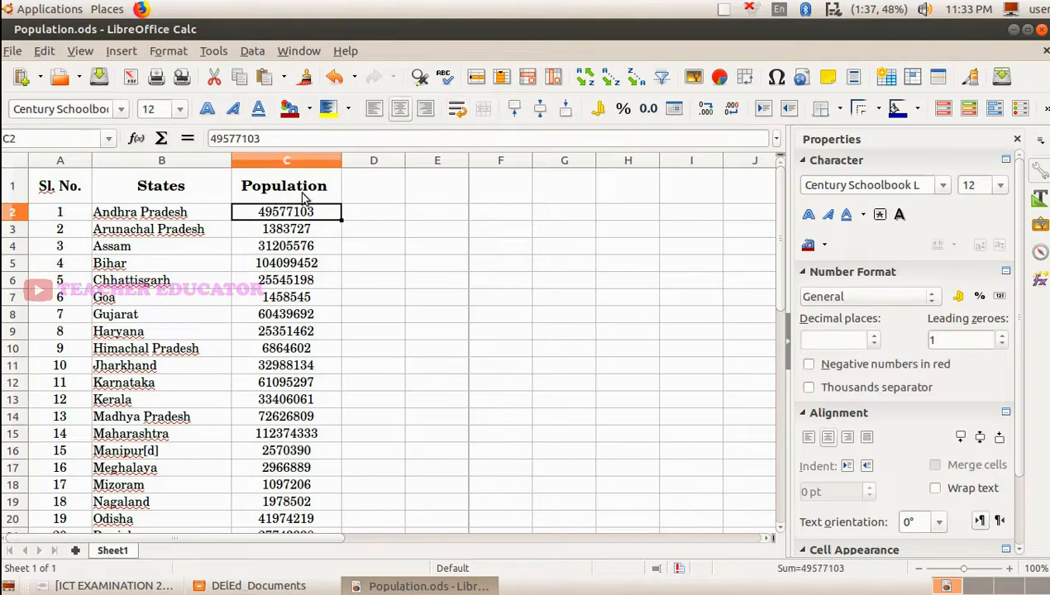
click(122, 215)
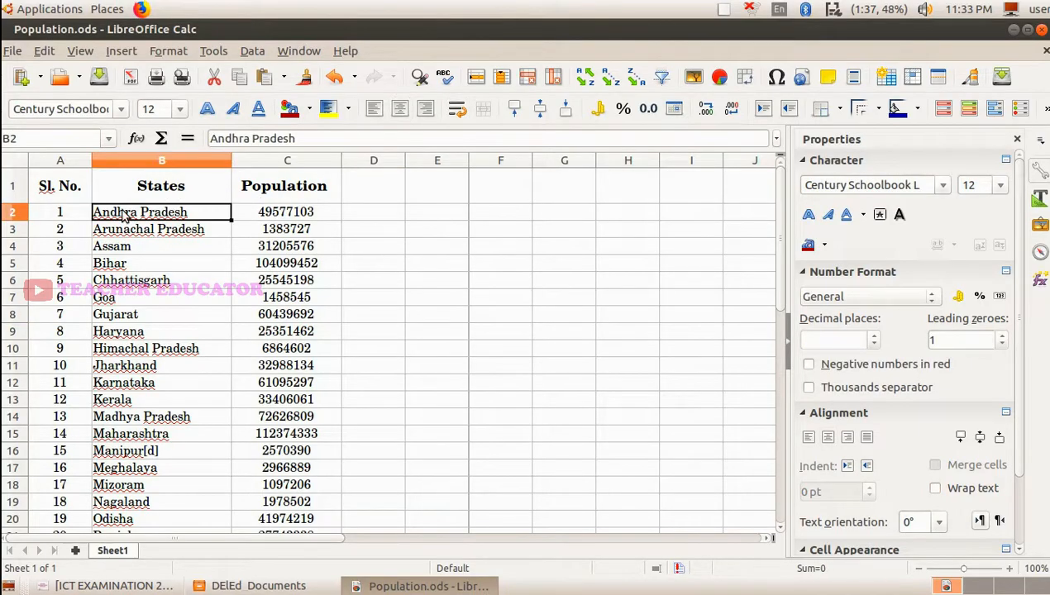
- Sort the whole table A1:C29 by Population in descending order, including the header row in the selected range
drag(48, 185, 264, 453)
key(shift+Down)
key(shift+Down)
key(shift+Down)
key(shift+Down)
key(shift+Down)
key(shift+Down)
key(shift+Down)
key(shift+Down)
key(shift+Down)
key(shift+Down)
key(shift+Down)
key(shift+Down)
key(shift+Down)
key(shift+Down)
key(shift+Down)
key(shift+Down)
key(shift+Down)
key(shift+Down)
key(shift+Up)
key(shift+Up)
key(shift+Up)
key(shift+Up)
key(shift+Up)
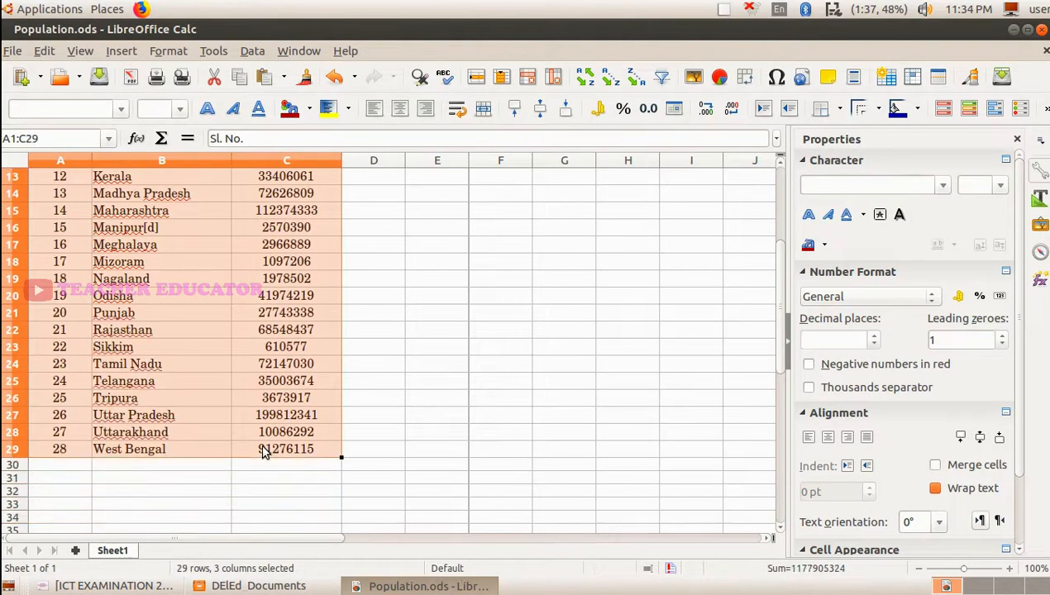
click(252, 52)
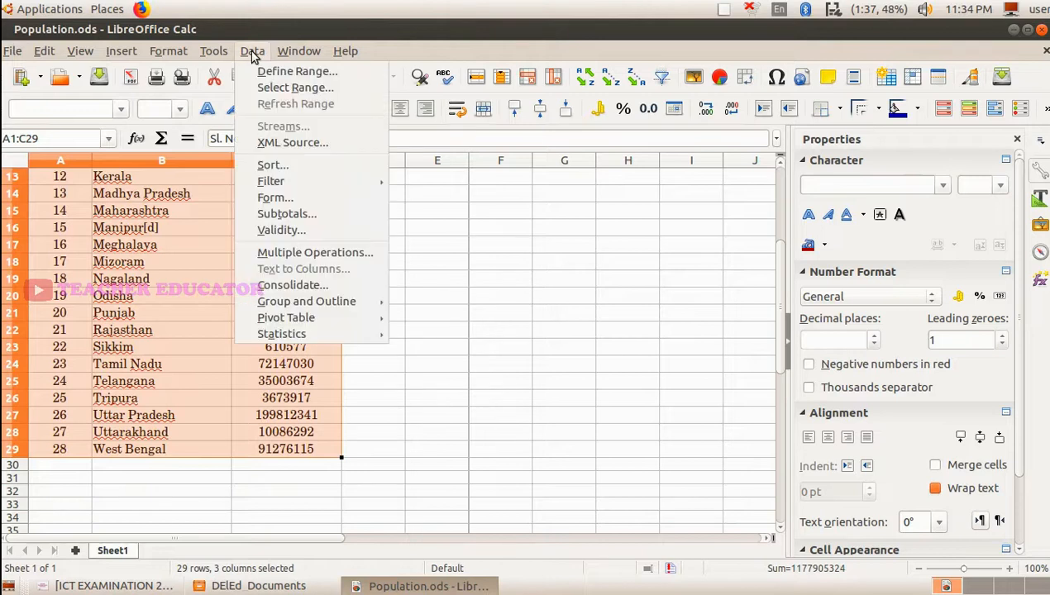
click(287, 164)
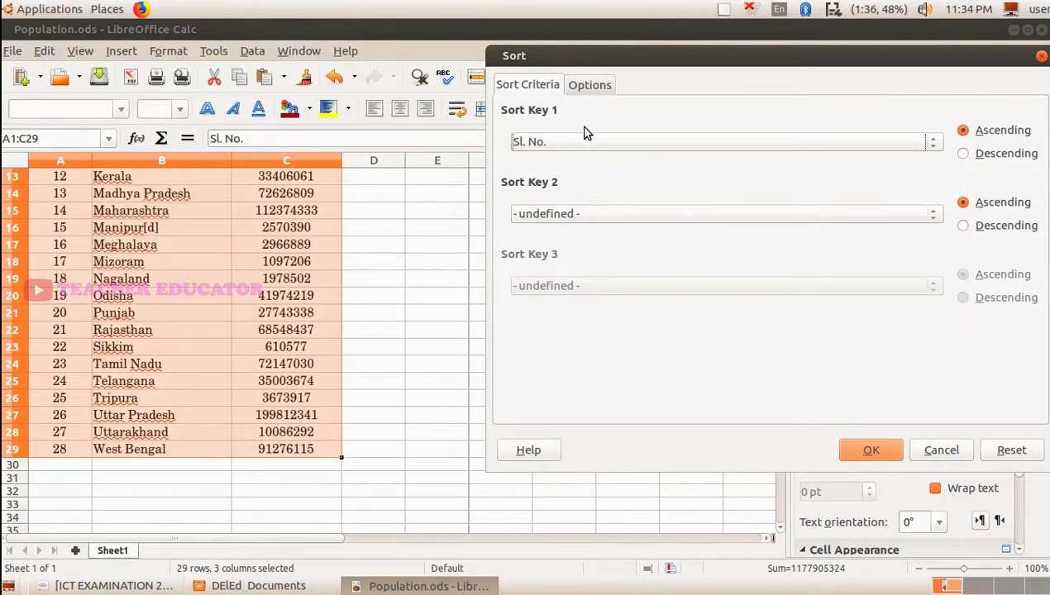
click(664, 148)
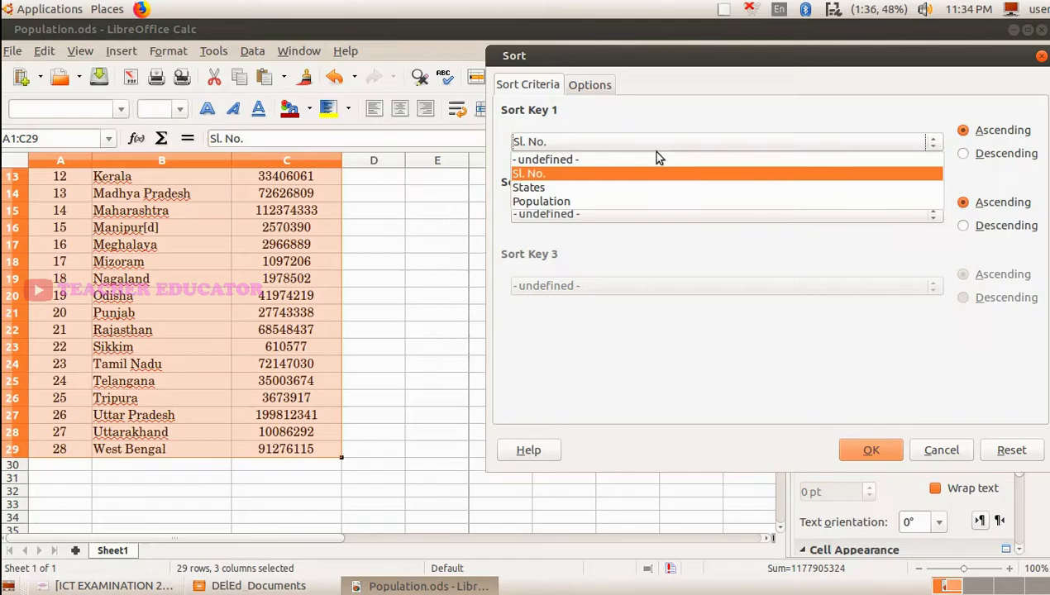
click(633, 202)
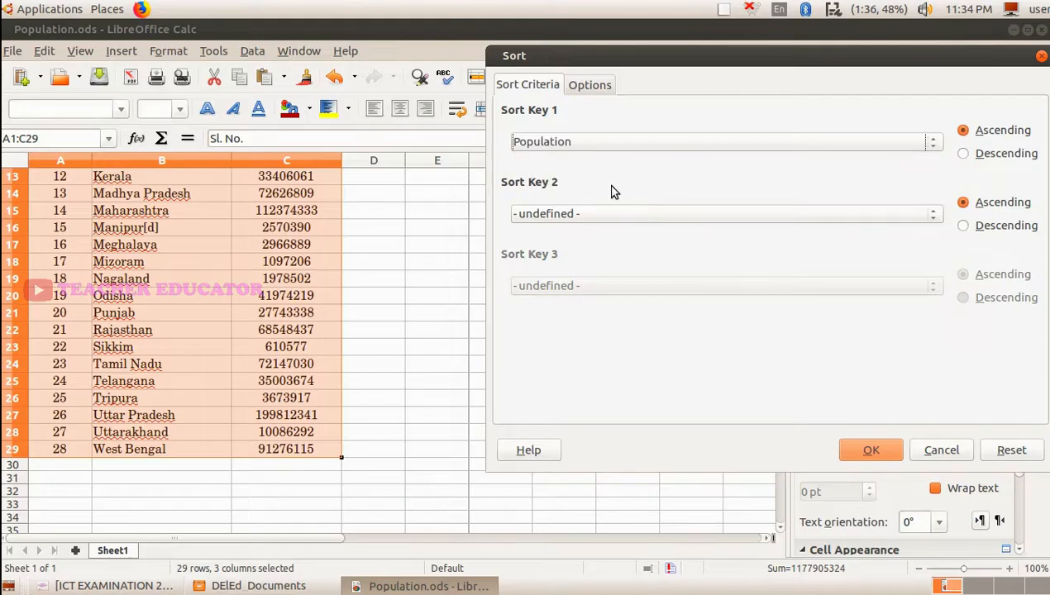
click(555, 147)
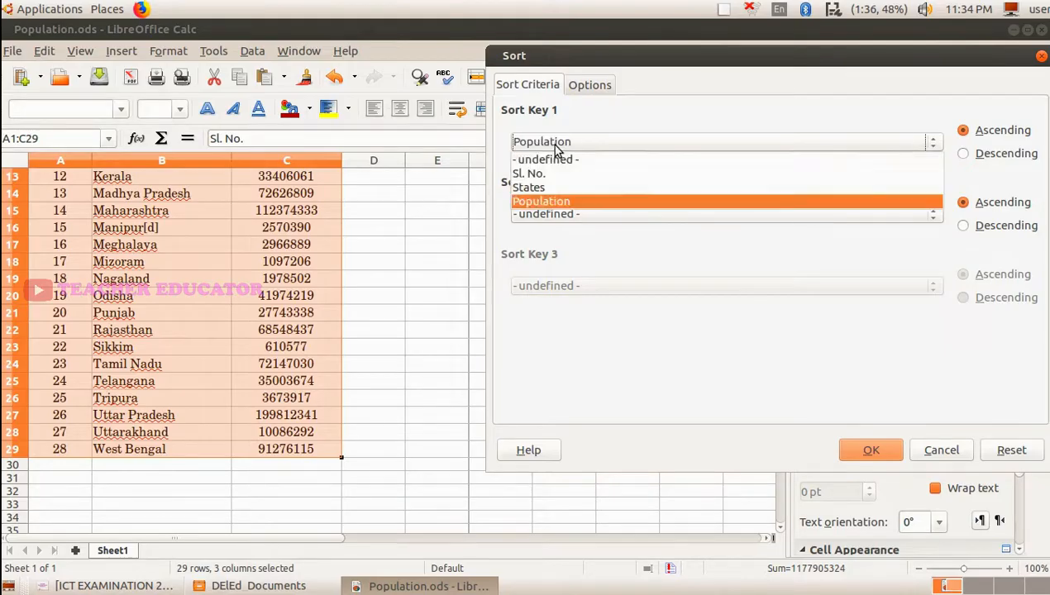
click(567, 204)
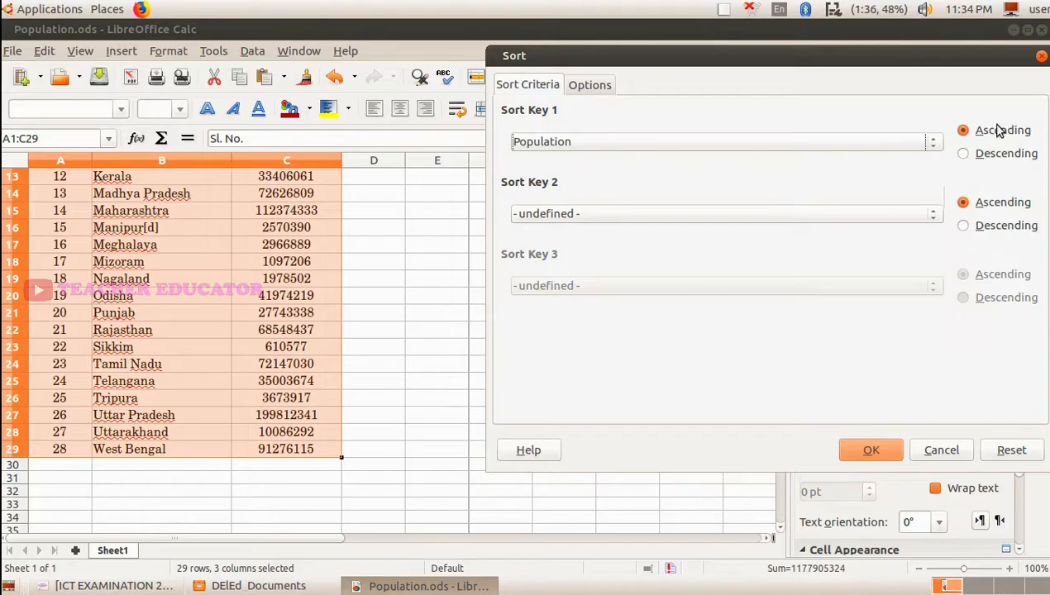
click(998, 160)
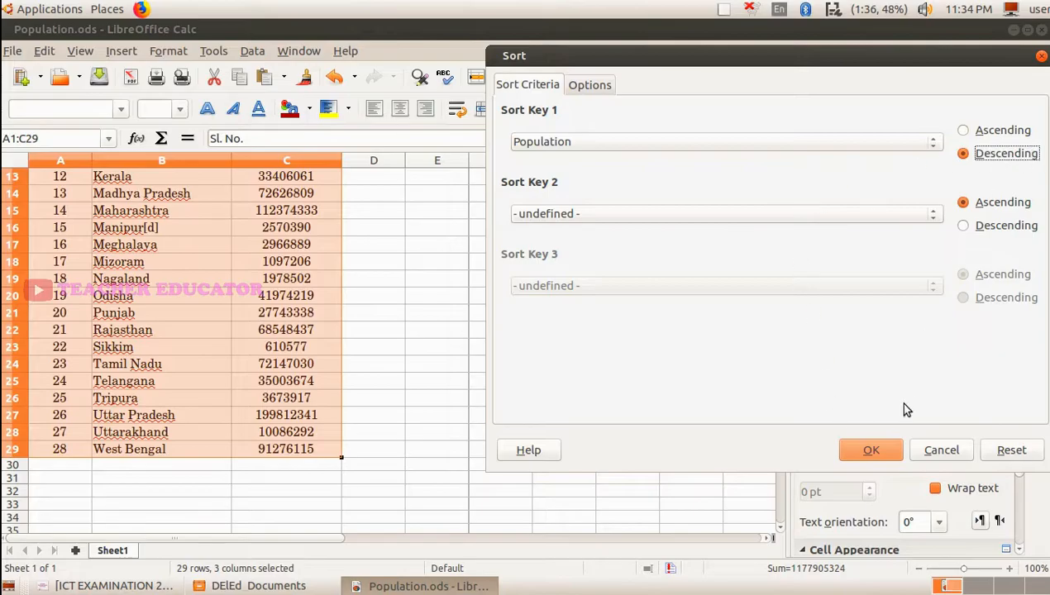
click(870, 450)
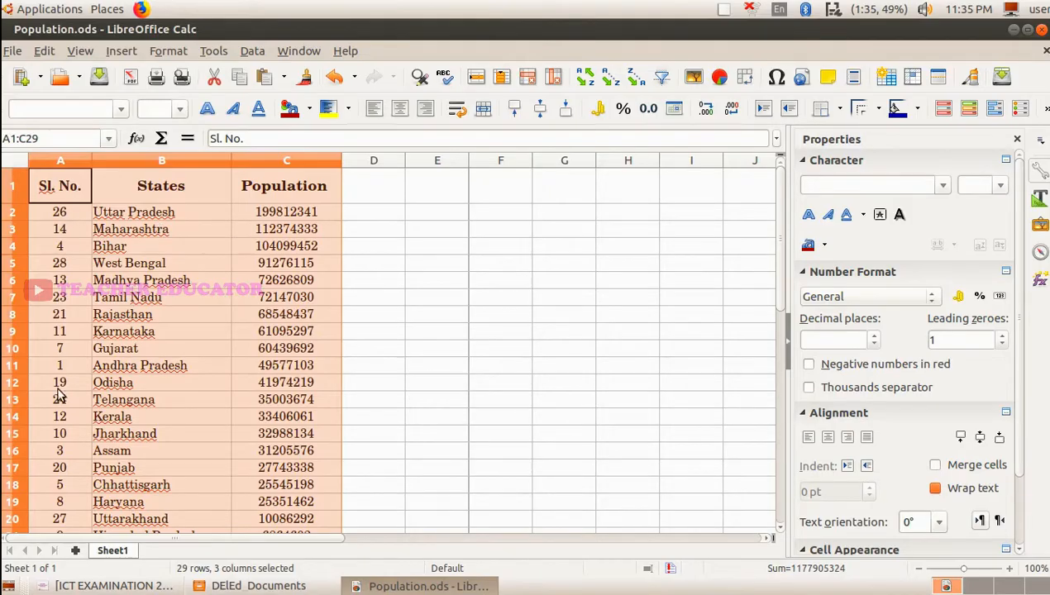
- Examine the sorted list of states and re-read question 6 in ICT EXAMINATION 2019.pdf for the remaining requirements
scroll(66, 367, down, 1)
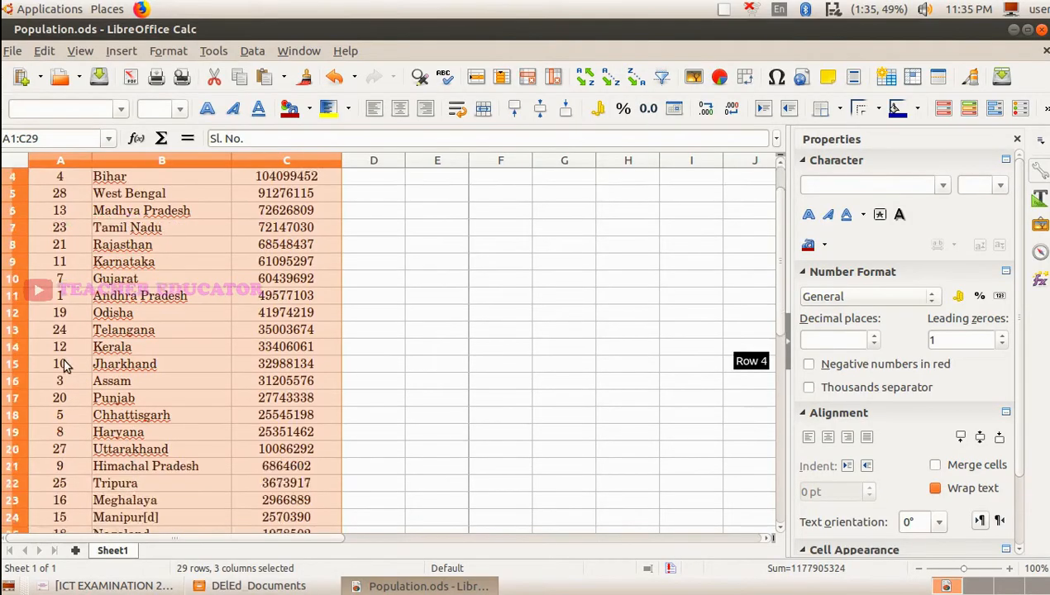
scroll(66, 367, down, 2)
scroll(66, 366, up, 3)
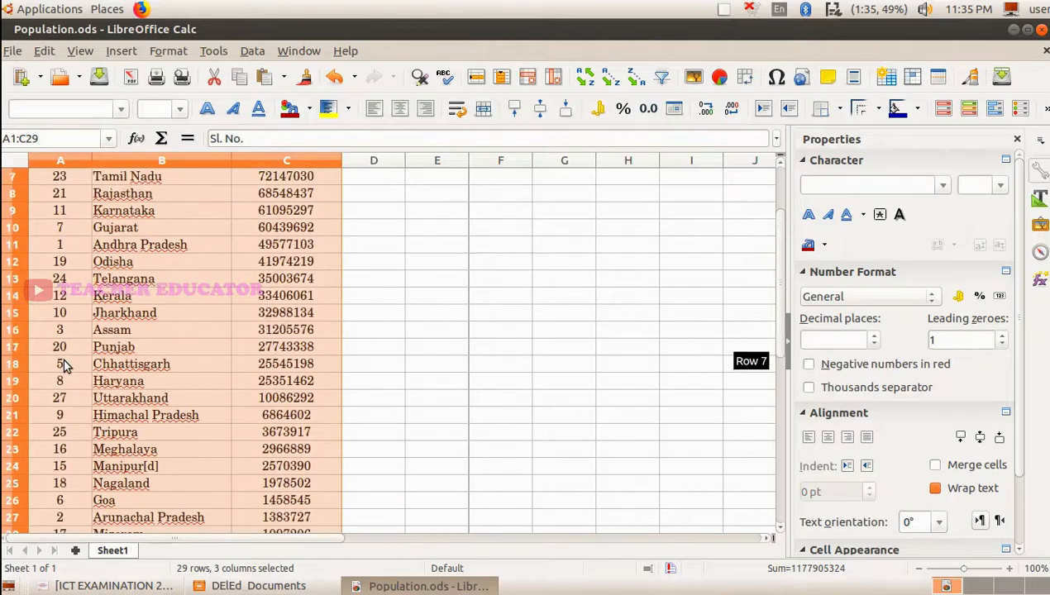
click(154, 281)
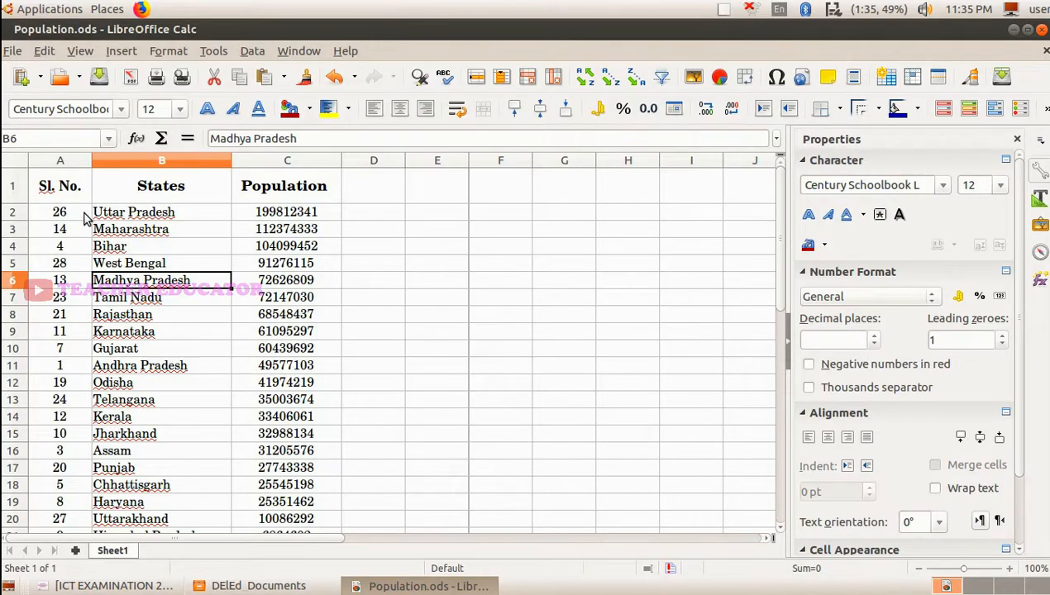
click(149, 217)
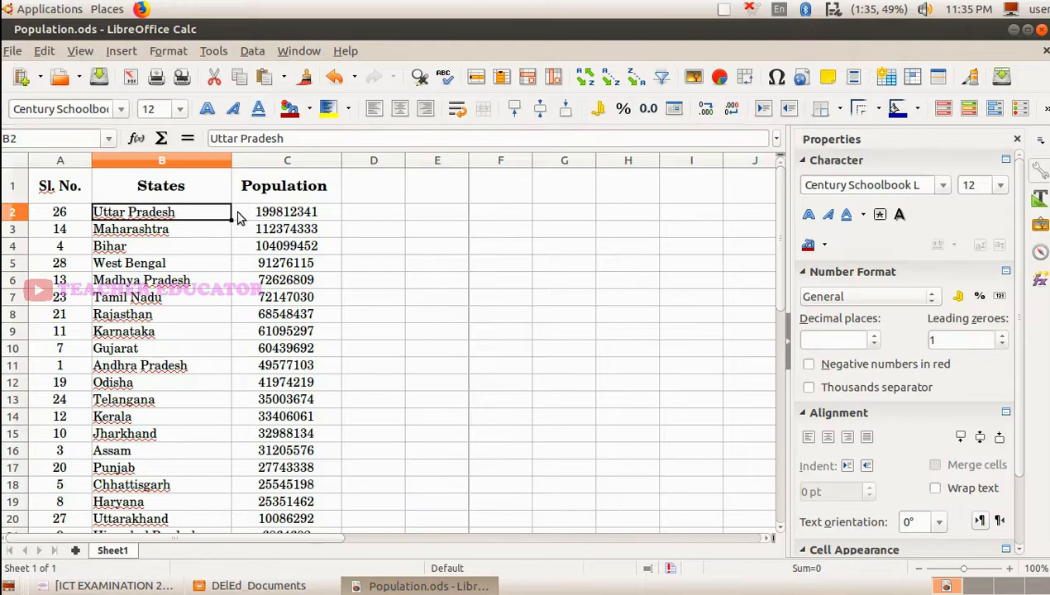
click(133, 587)
click(132, 588)
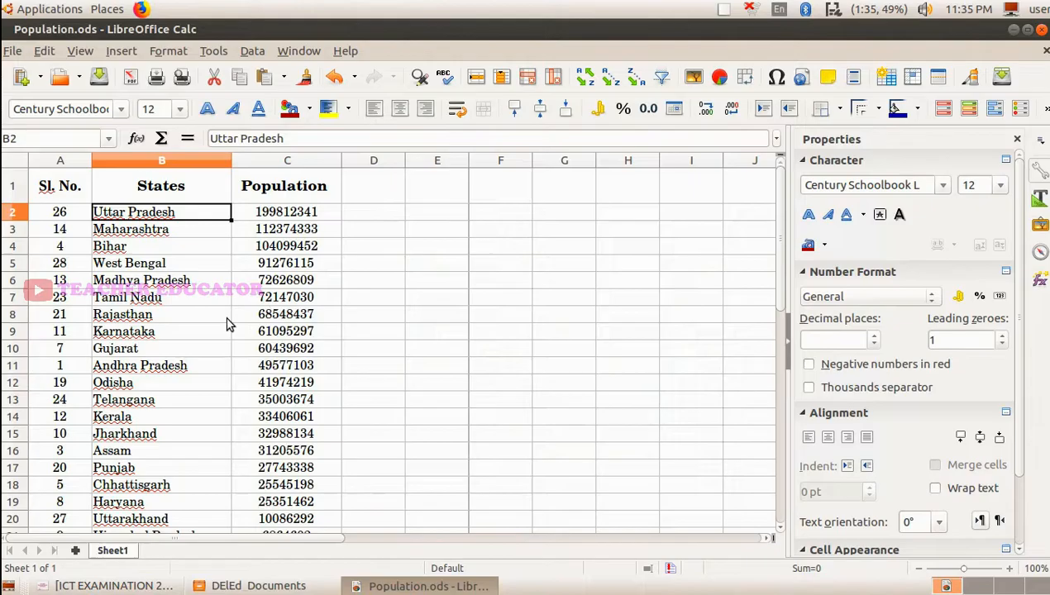
click(113, 585)
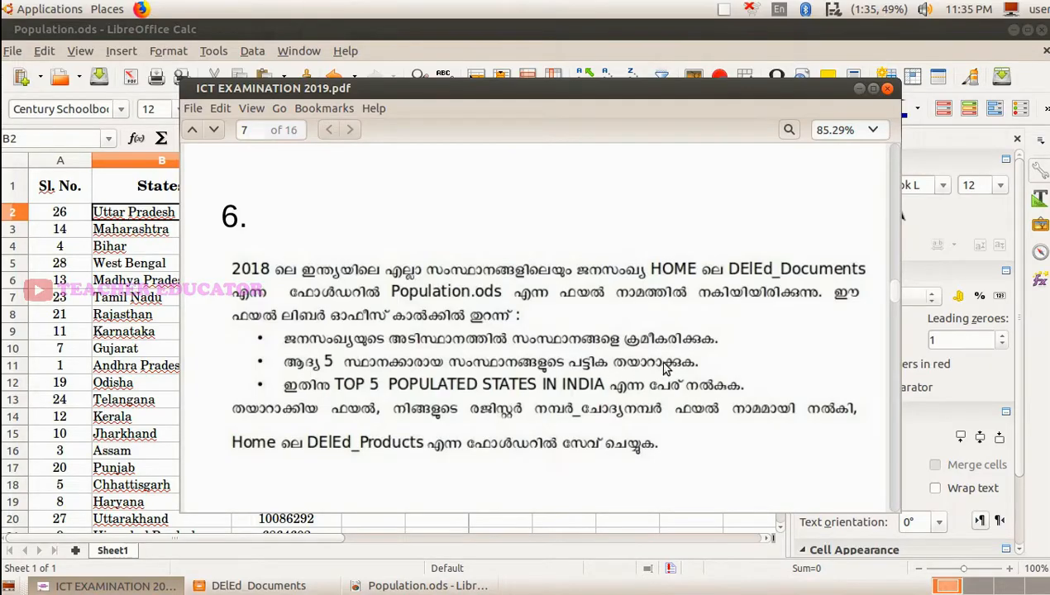
click(859, 89)
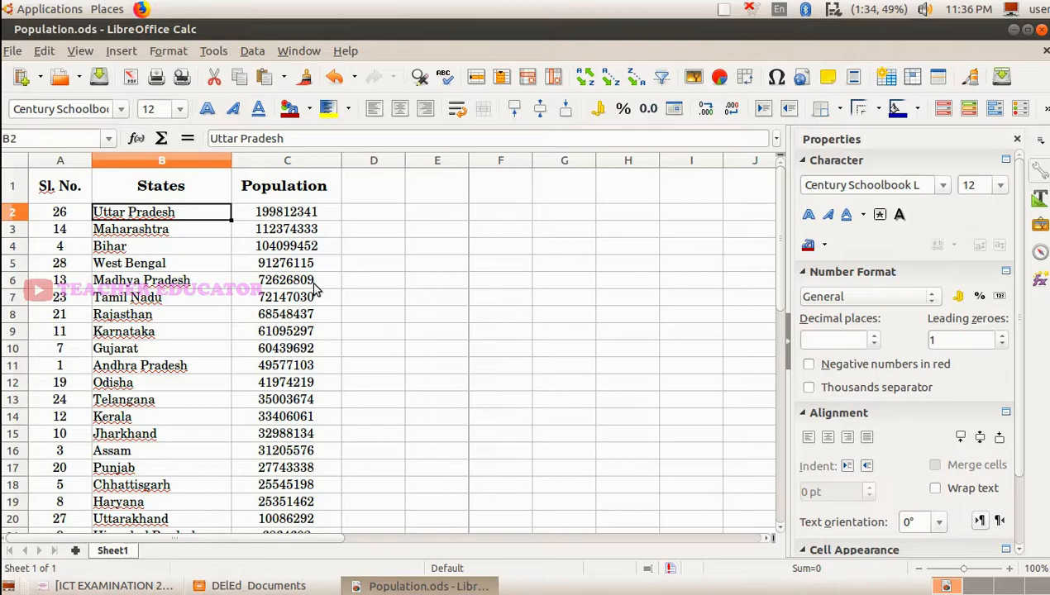
- Apply a Standard Filter on the Population field with the Largest condition to keep only the top five states
click(252, 53)
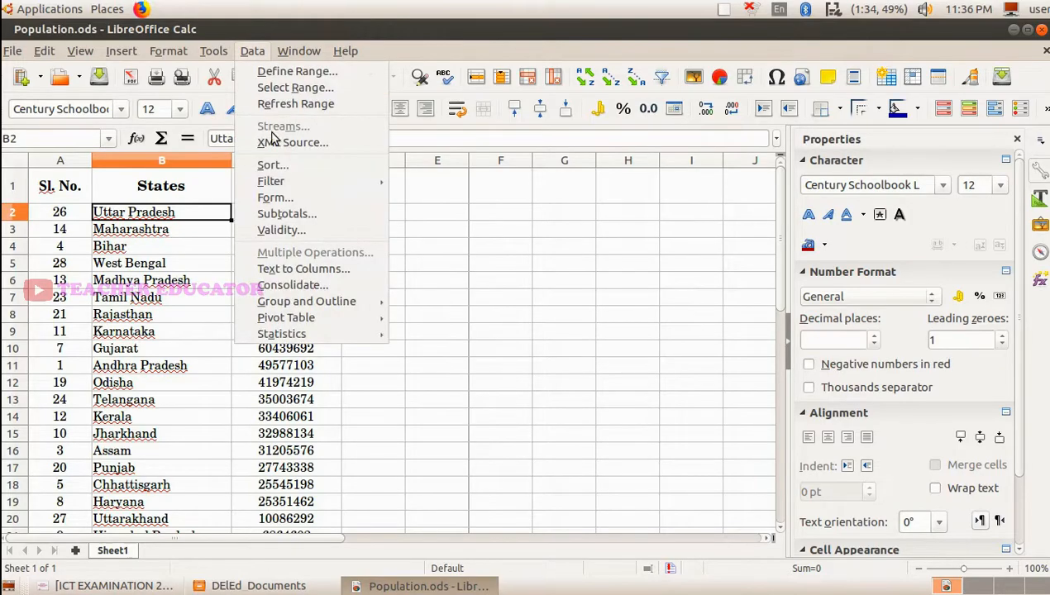
mouse_move(307, 183)
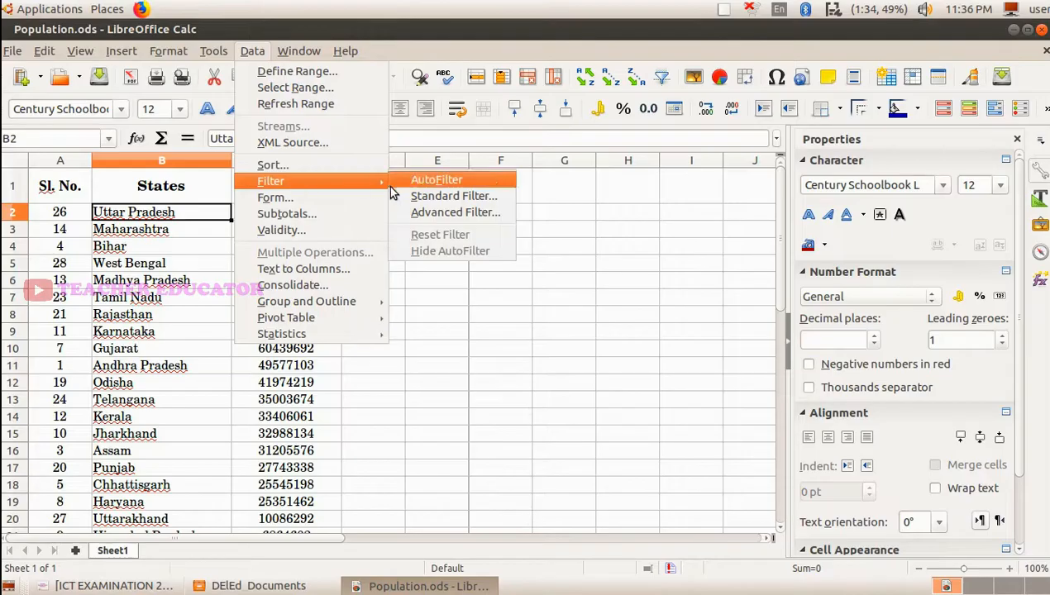
click(454, 196)
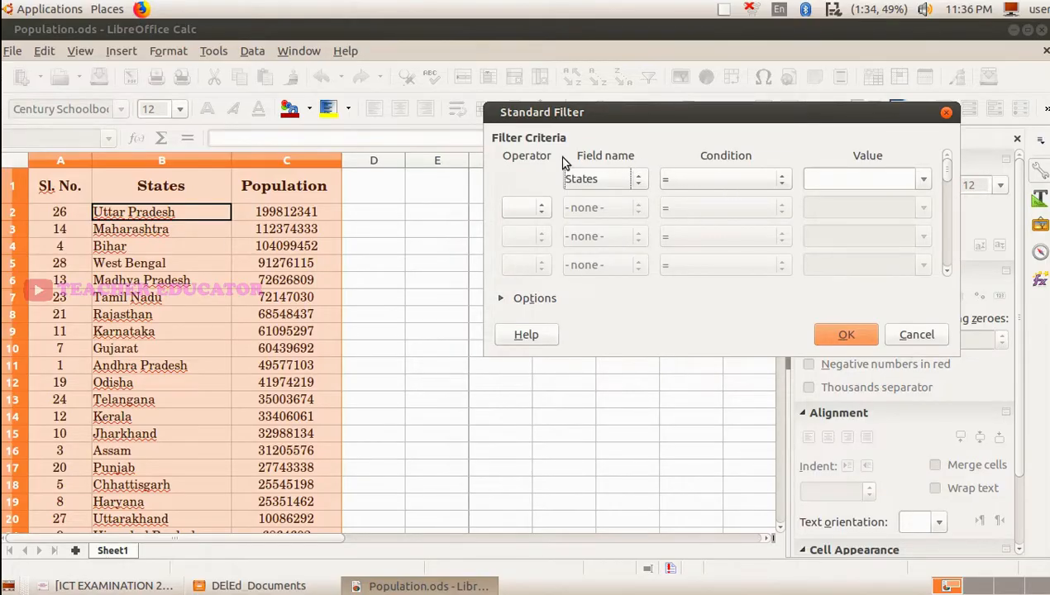
click(639, 180)
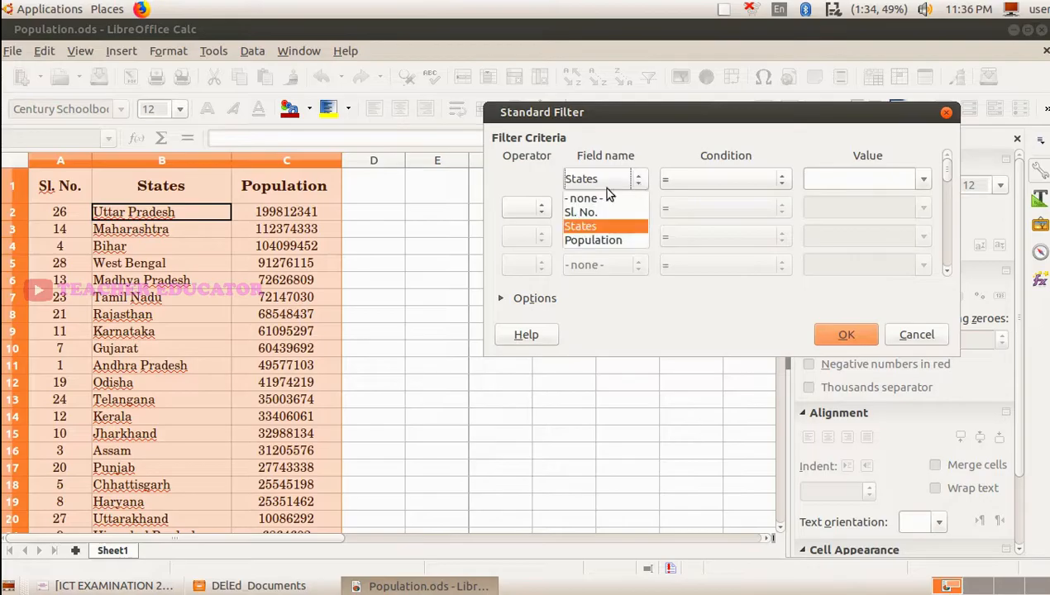
click(614, 240)
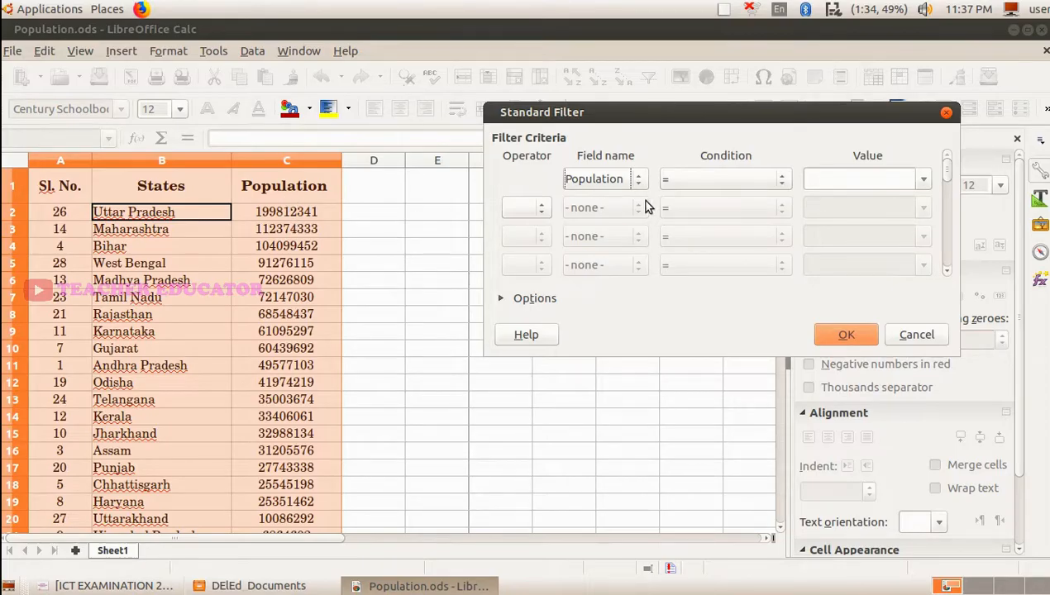
click(741, 184)
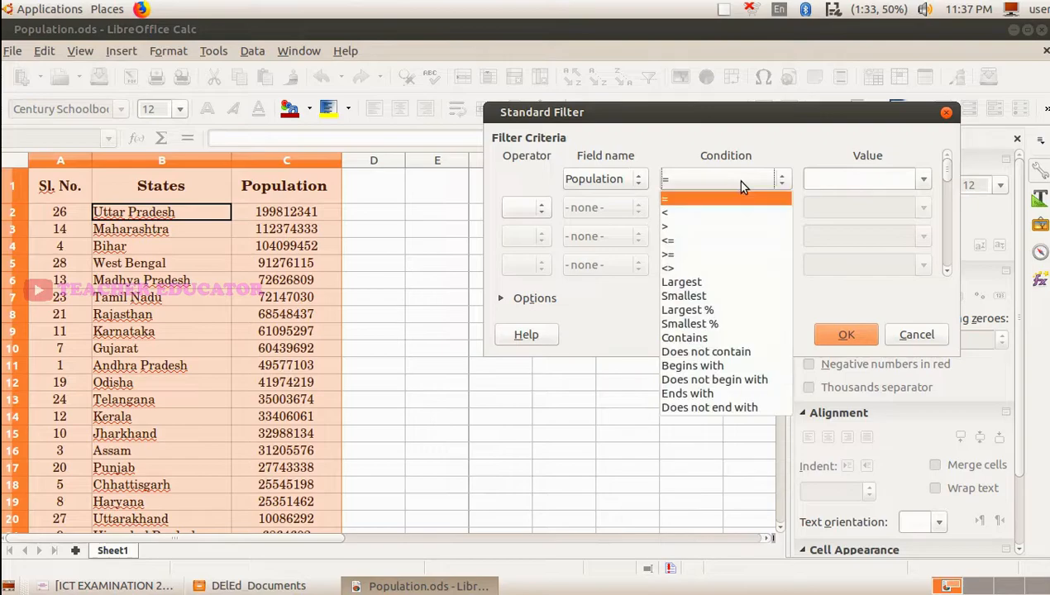
click(700, 226)
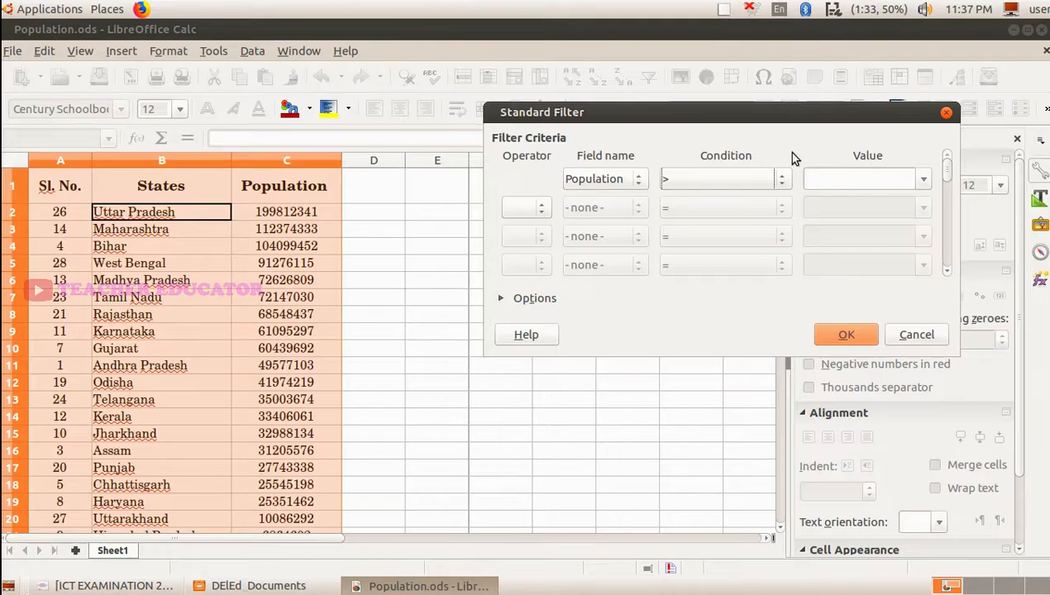
click(782, 180)
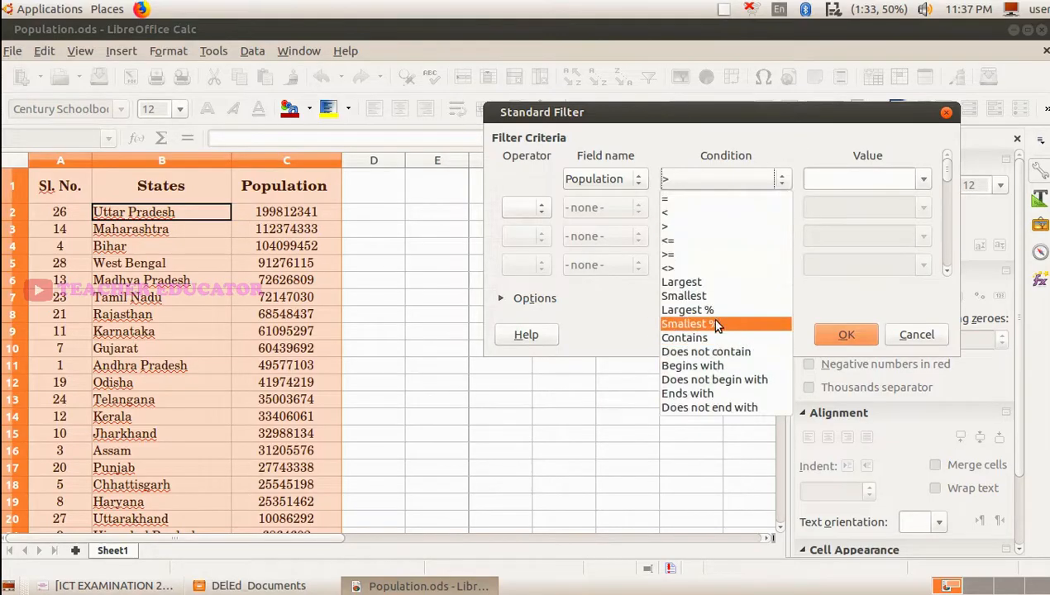
click(707, 283)
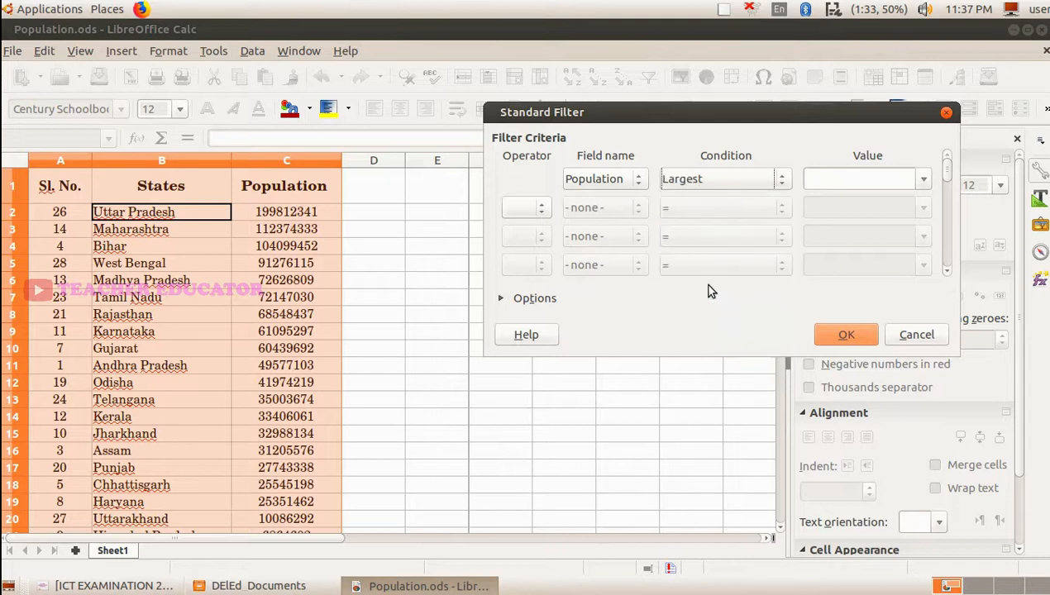
click(830, 182)
click(843, 333)
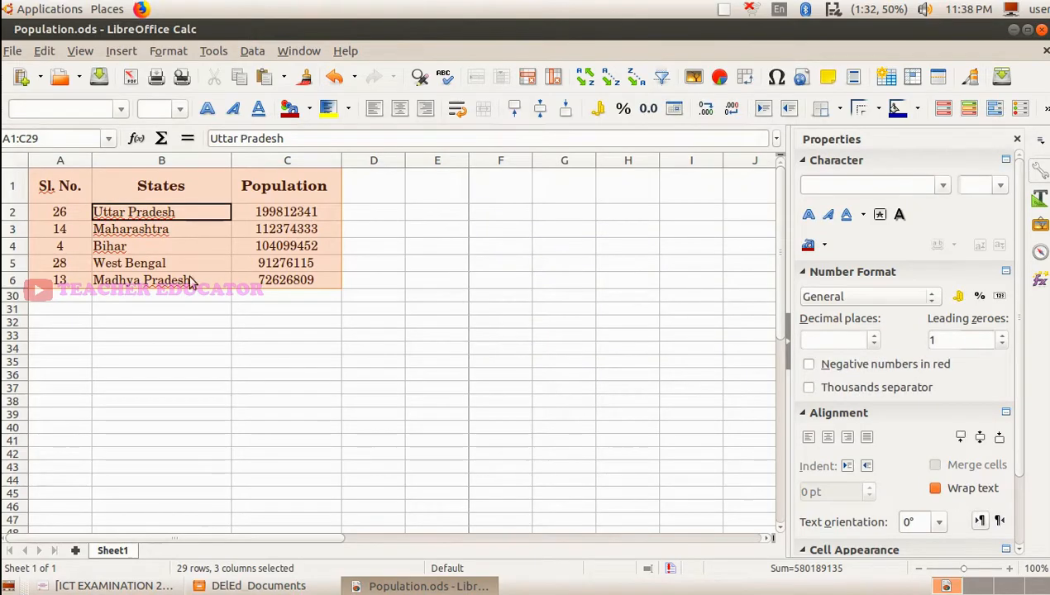
- Undo the top-five filter and replace the Sl. No. header in A1 with Rank No
click(334, 77)
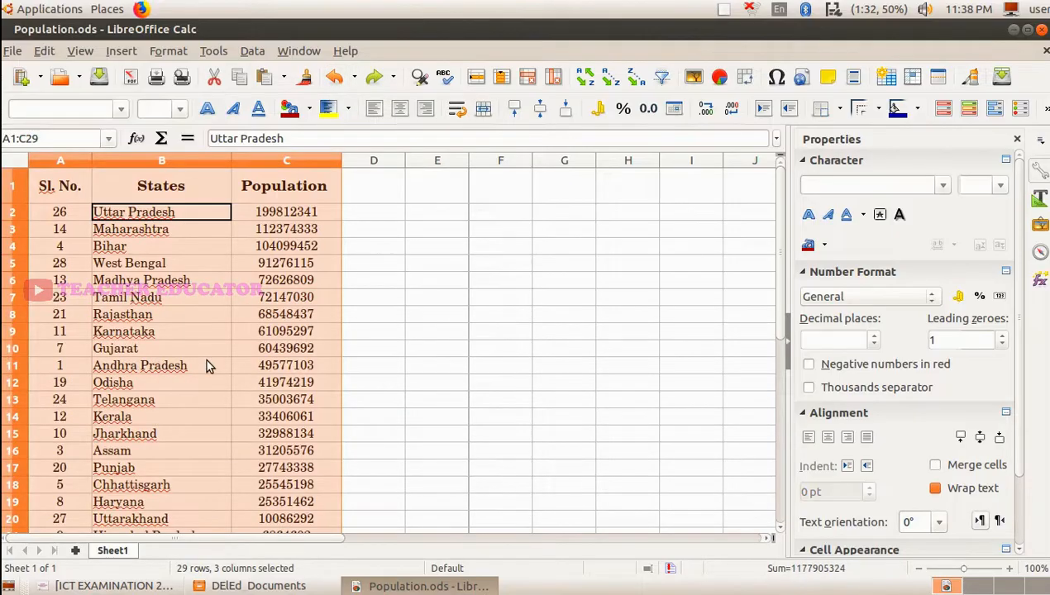
click(51, 192)
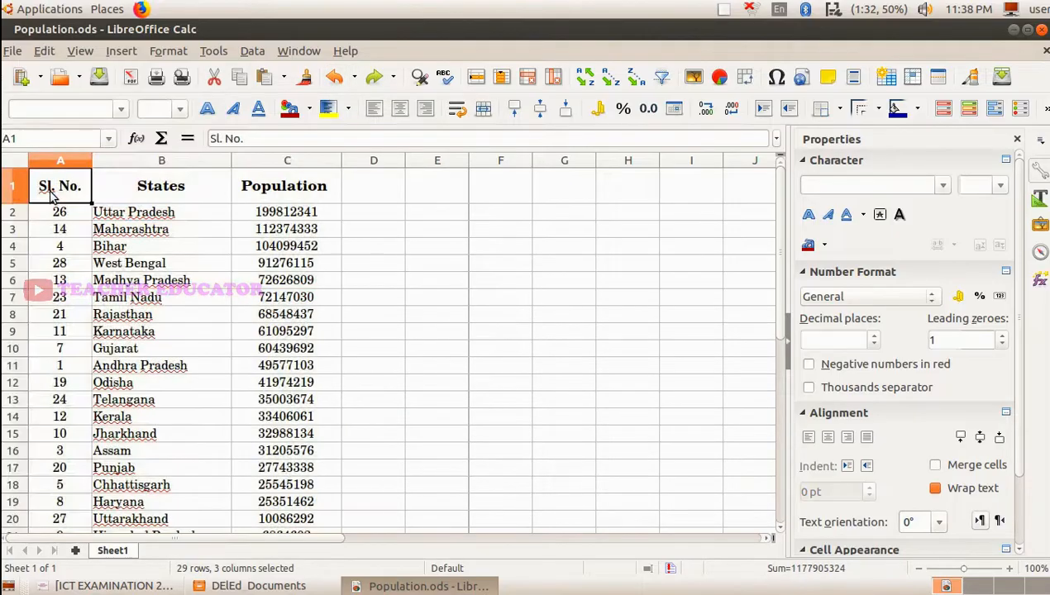
text(Rank No.)
click(61, 225)
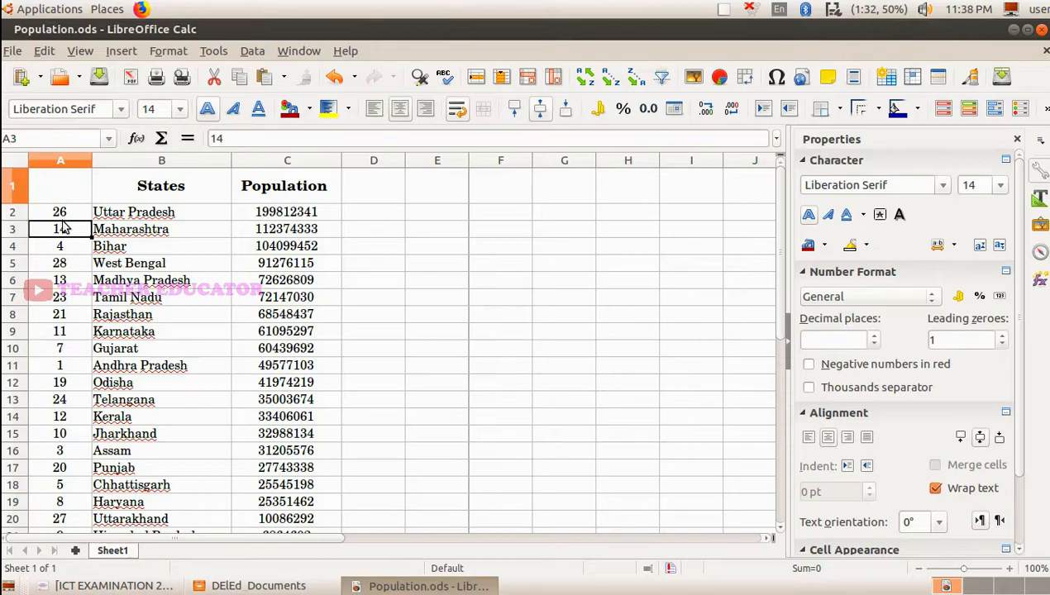
- Enter ranks 1 and 2 in A2 and A3 and auto-fill the series down to A29
click(56, 215)
text(1)
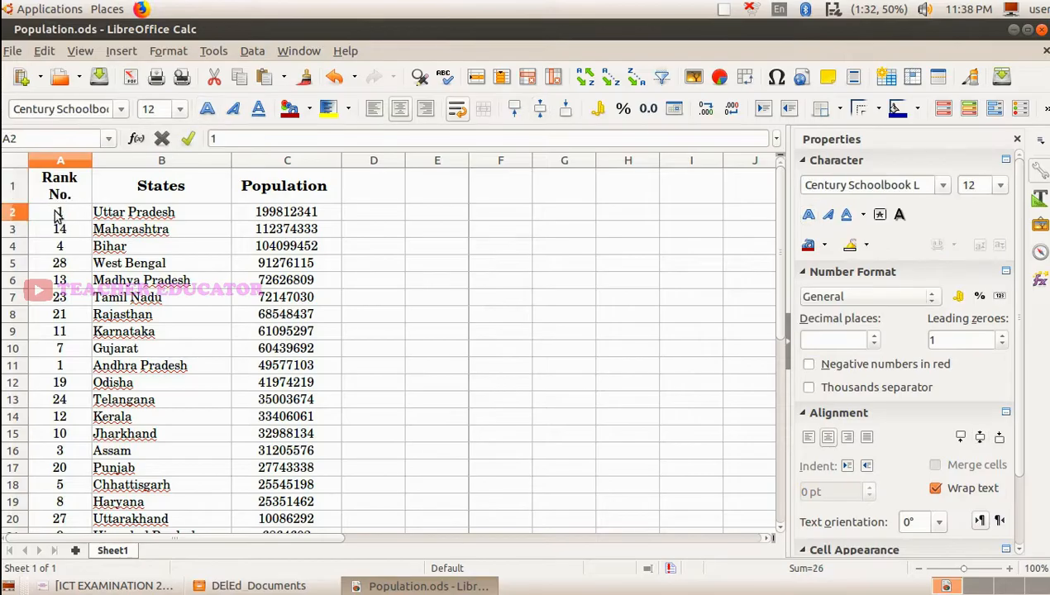
key(Return)
text(2)
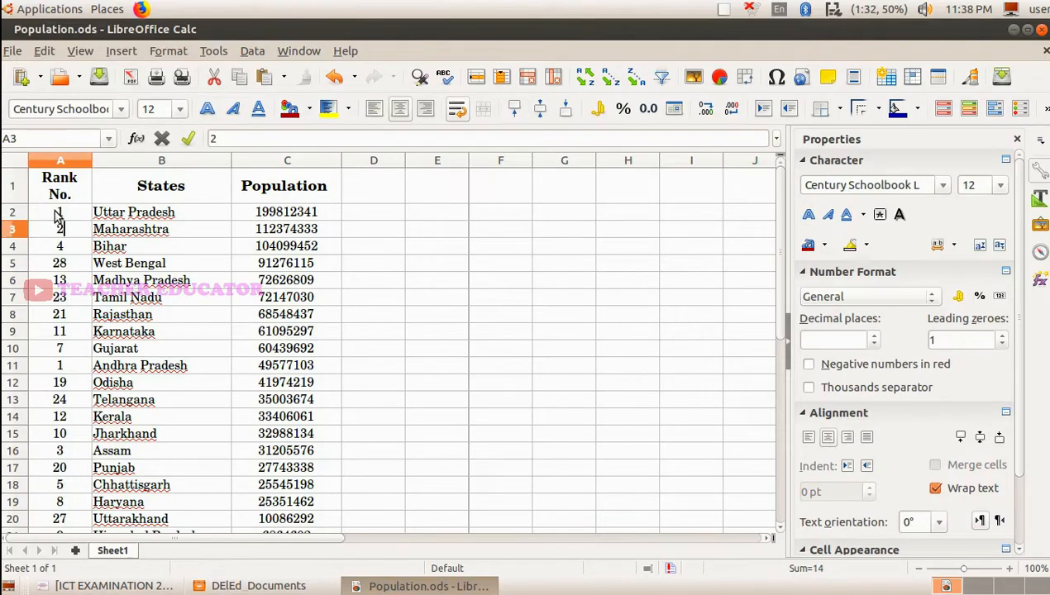
click(64, 214)
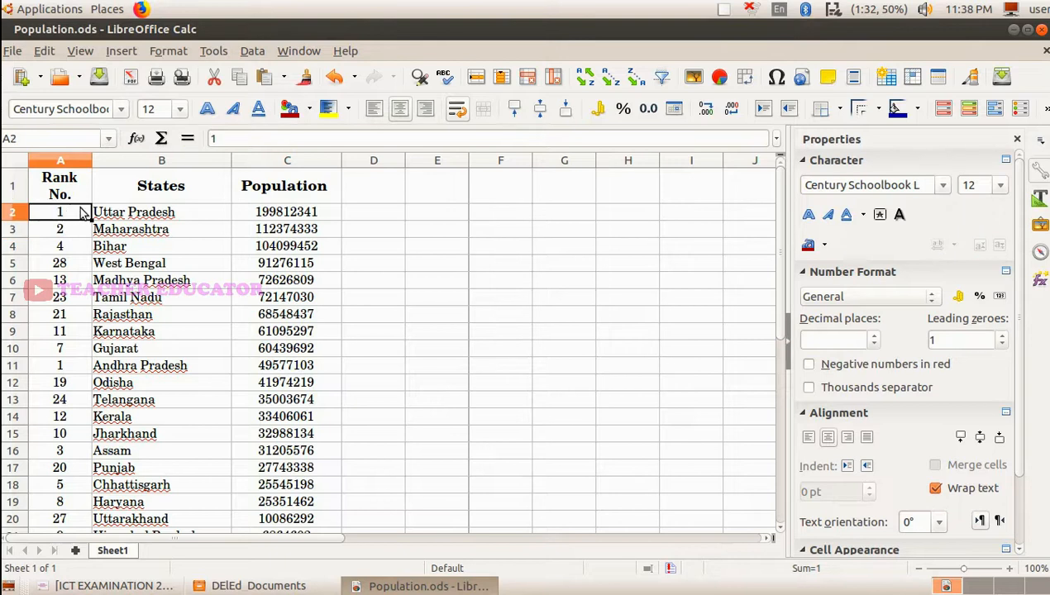
drag(82, 217, 79, 232)
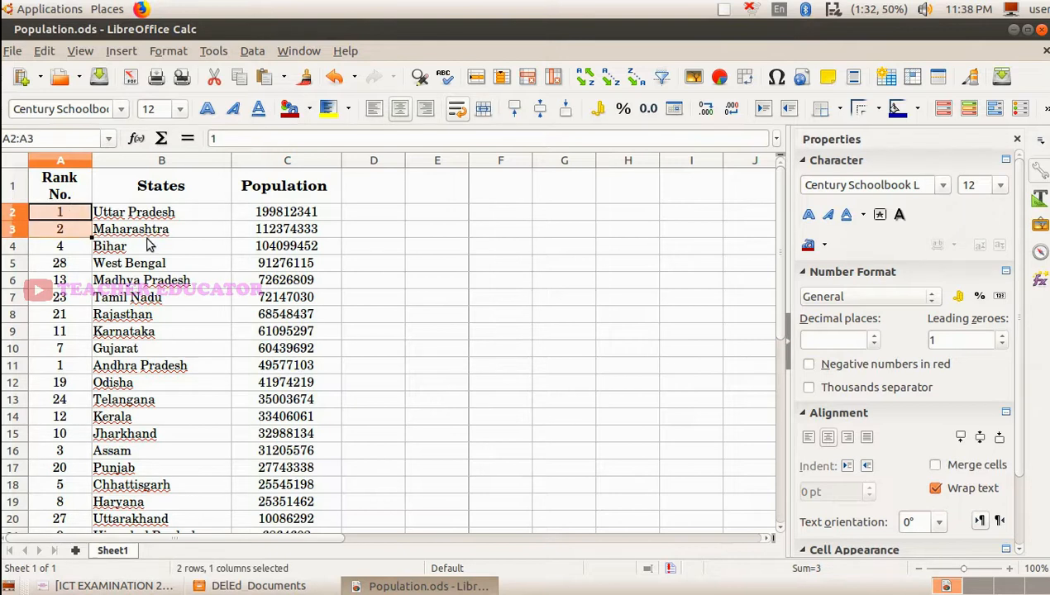
double_click(91, 237)
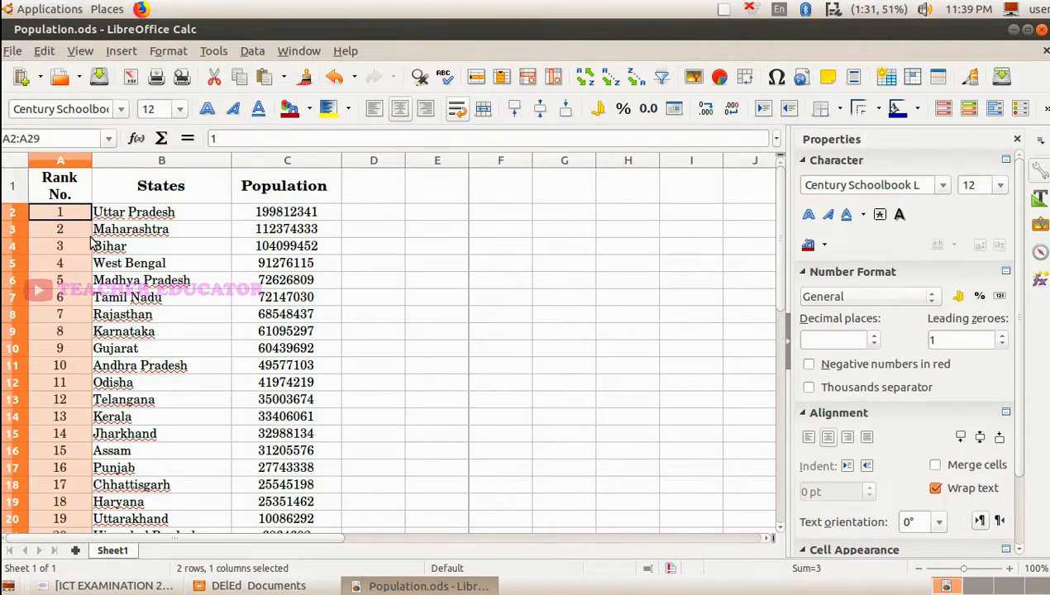
scroll(66, 314, down, 6)
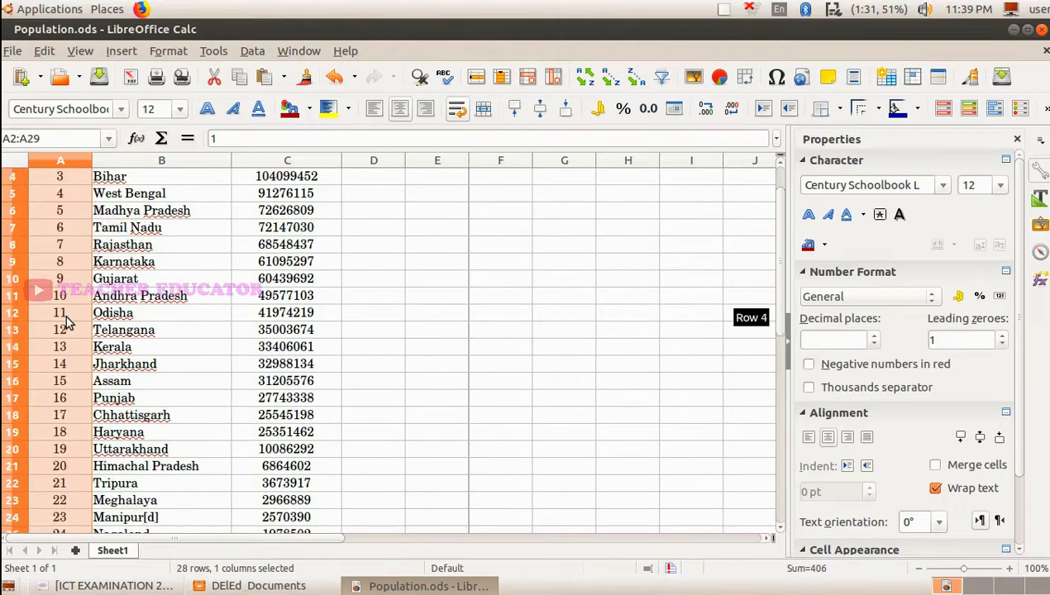
scroll(65, 314, up, 4)
scroll(65, 314, up, 2)
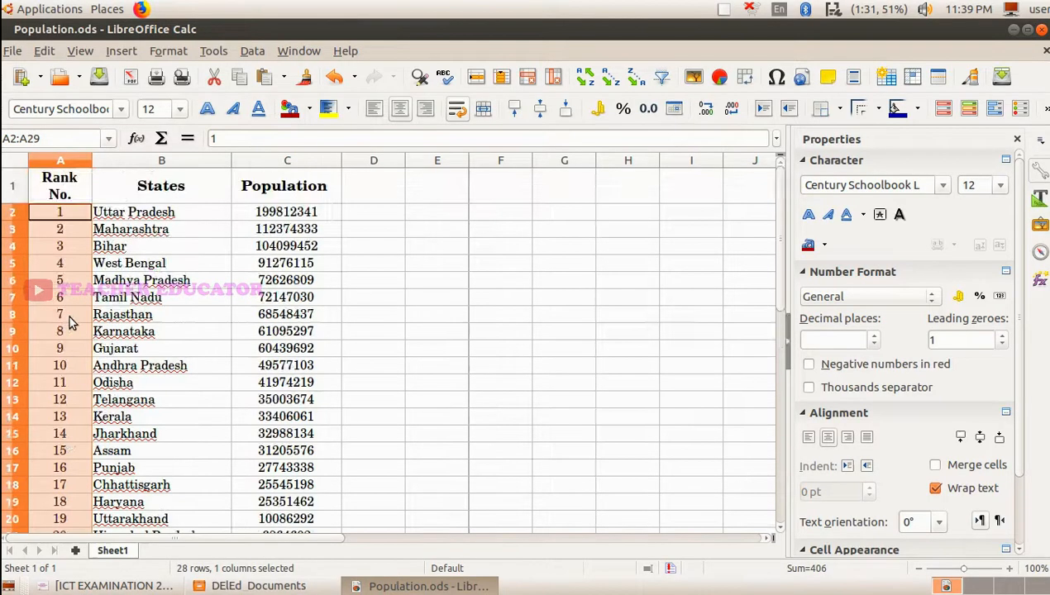
- Apply a Standard Filter on the Population field with the Largest condition to show only the five most populated states with their ranks
click(170, 248)
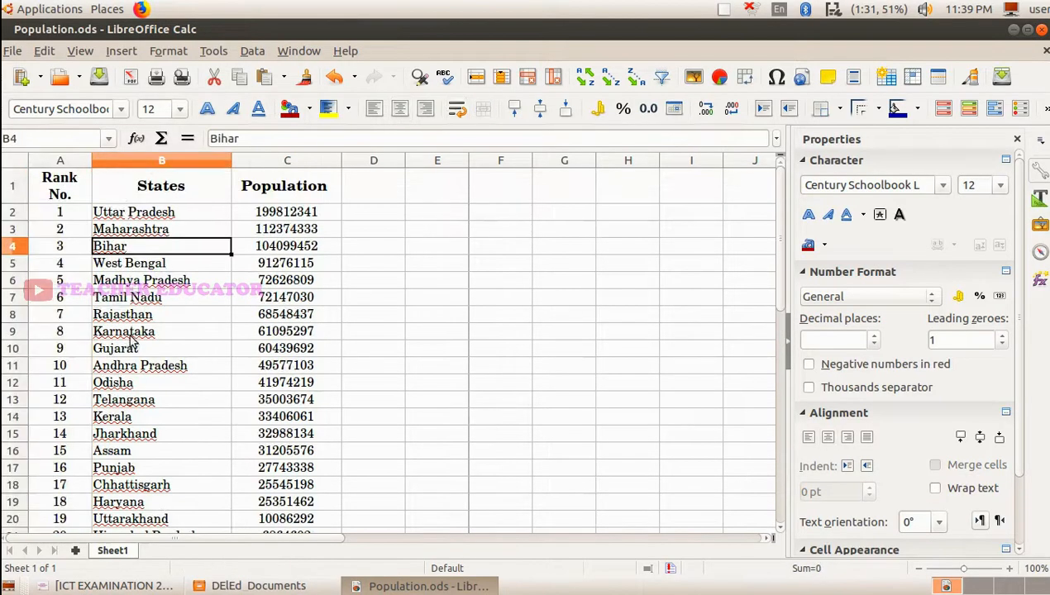
scroll(130, 339, down, 4)
scroll(131, 339, up, 4)
click(252, 50)
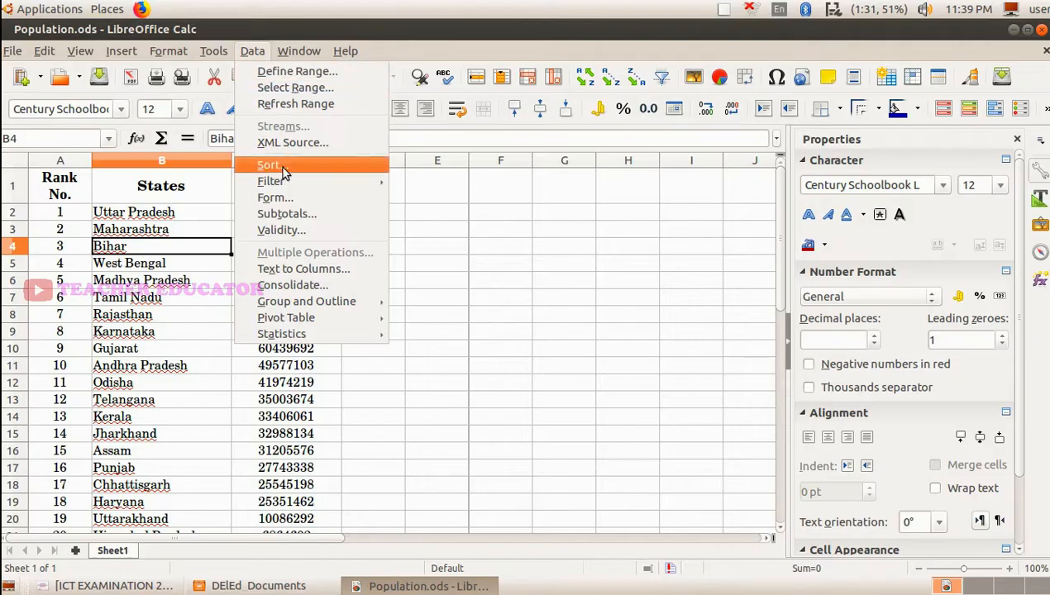
mouse_move(298, 184)
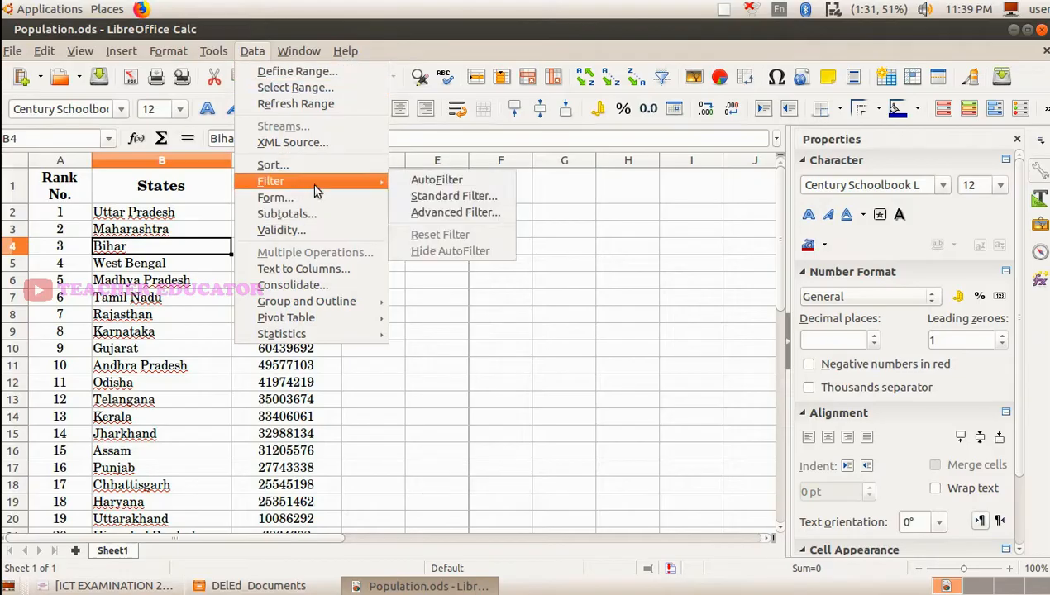
click(427, 198)
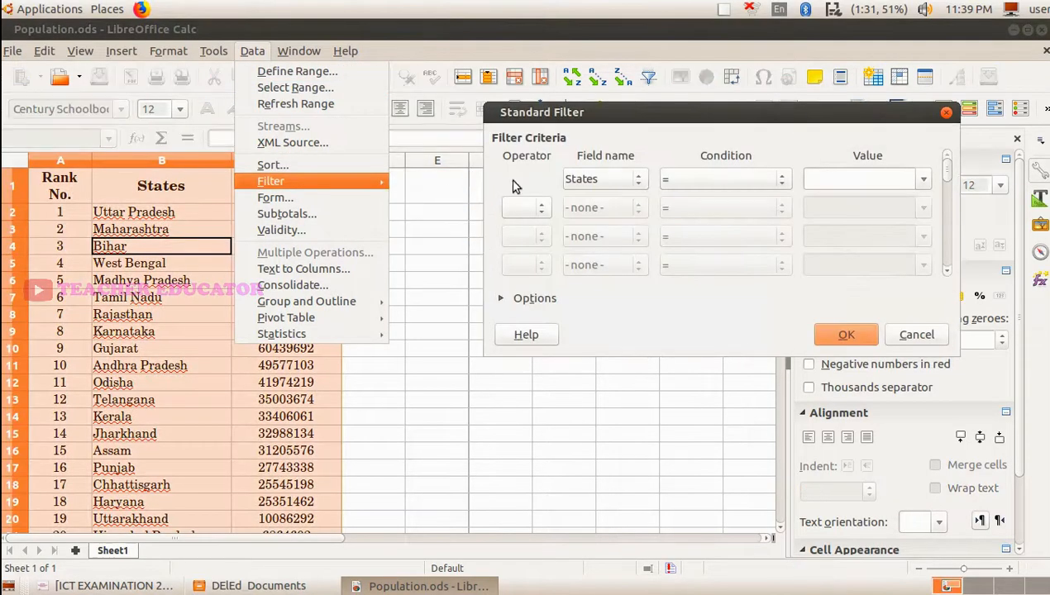
click(634, 184)
click(606, 240)
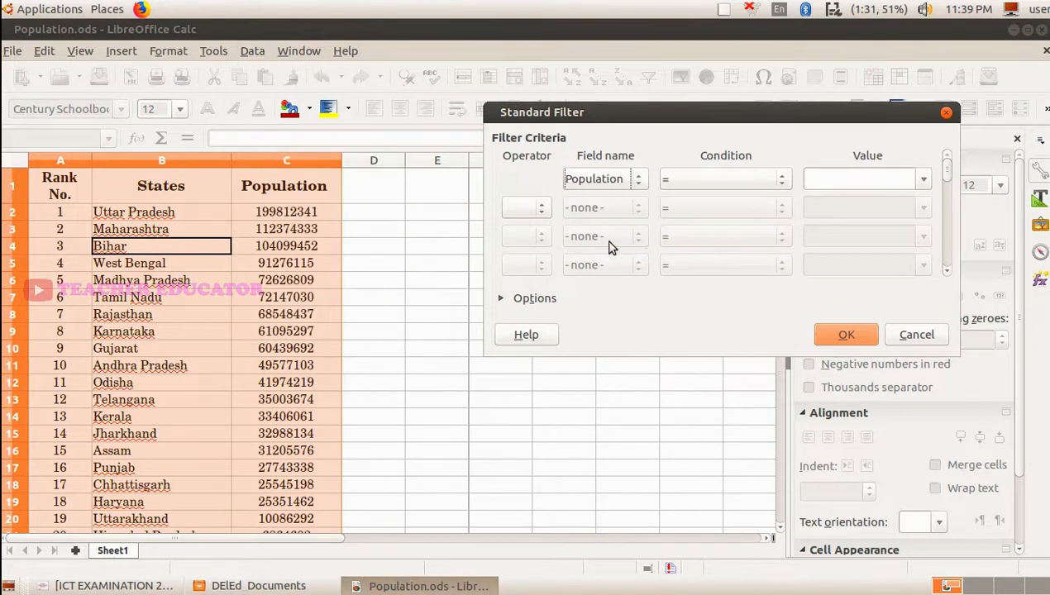
click(727, 176)
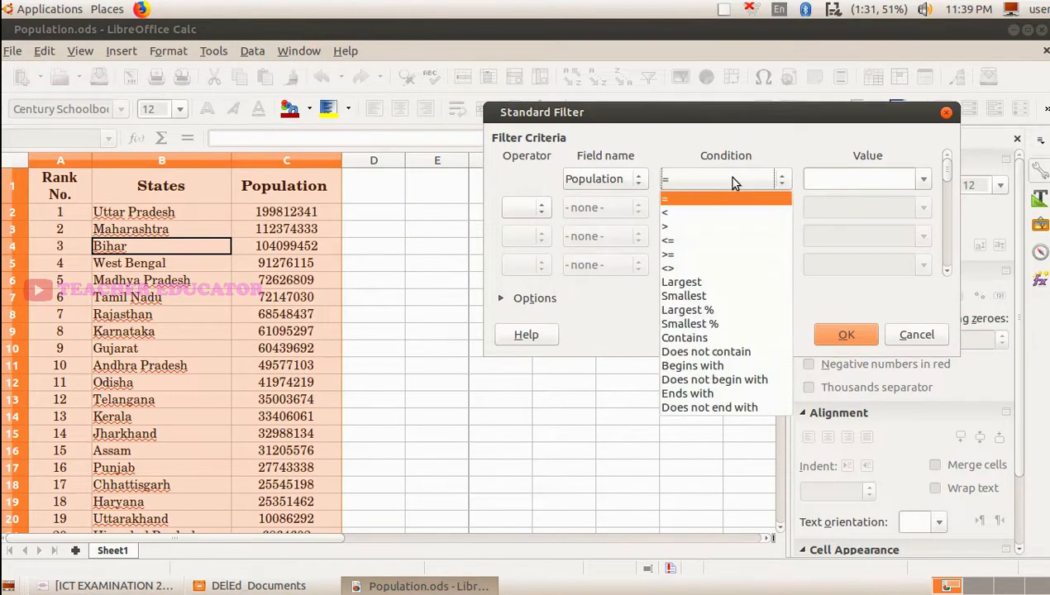
click(720, 287)
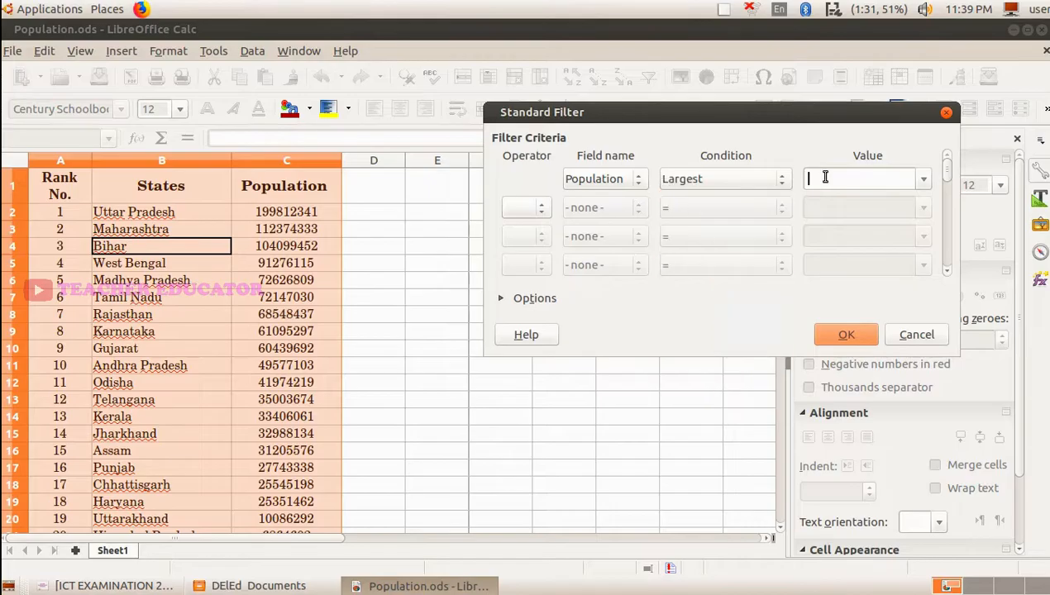
click(843, 334)
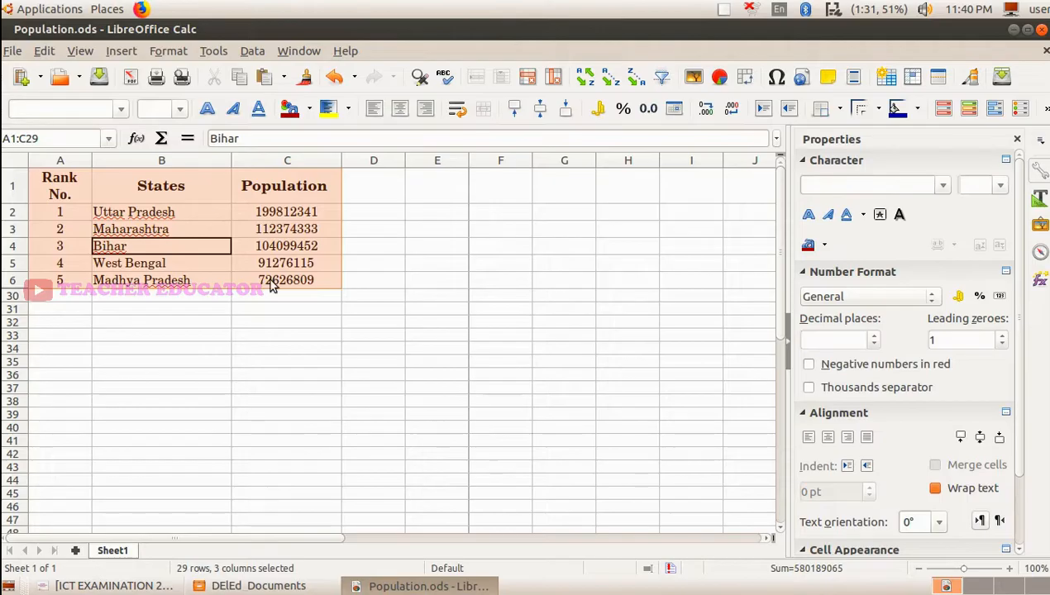
click(151, 301)
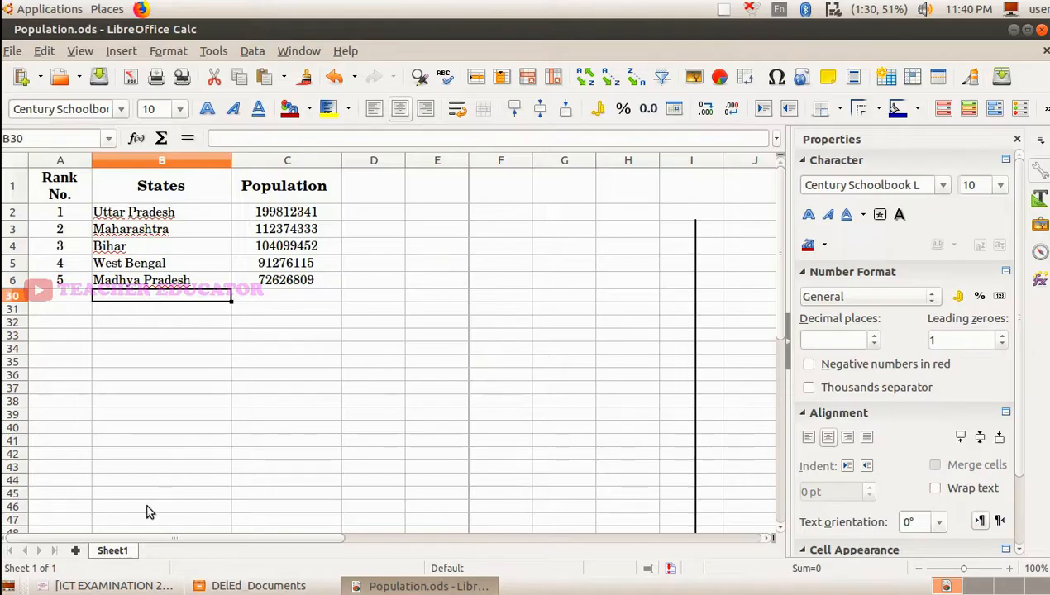
- Check the title requirement in question 6 of ICT EXAMINATION 2019.pdf and insert a blank row above the table's header row
click(106, 586)
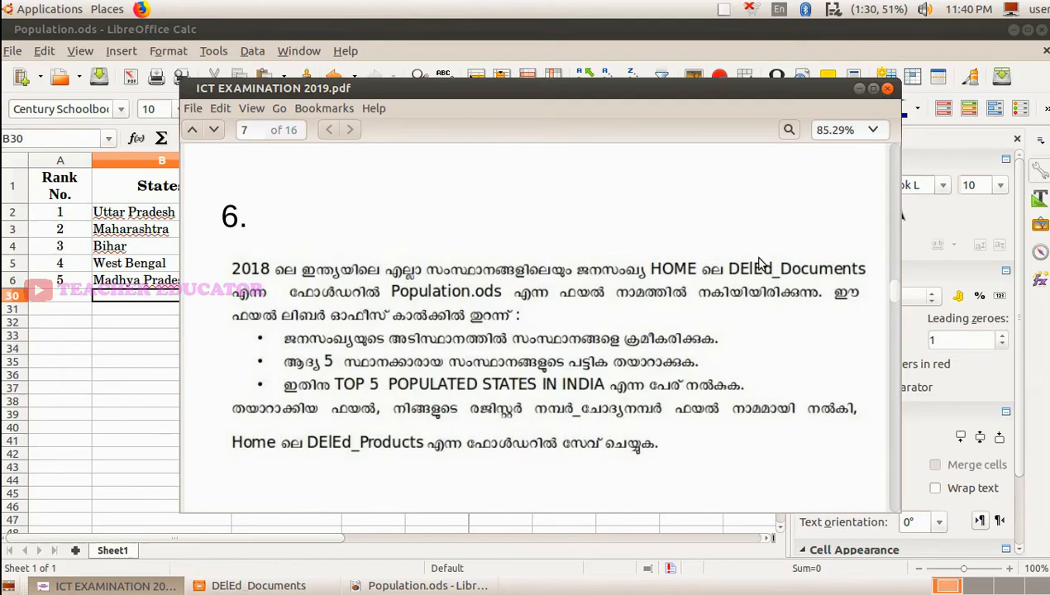
click(857, 91)
click(166, 189)
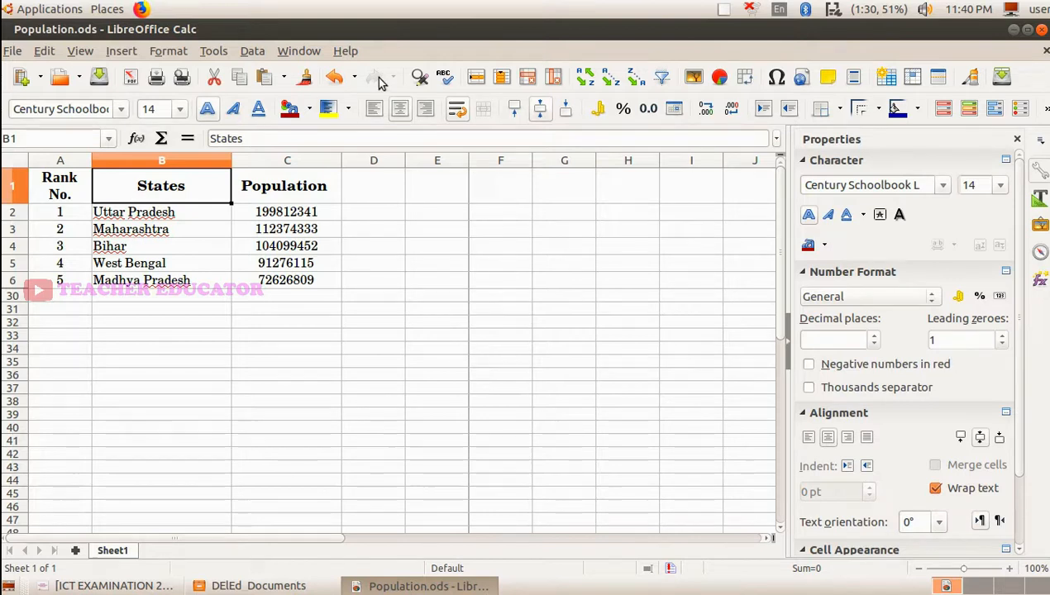
click(110, 53)
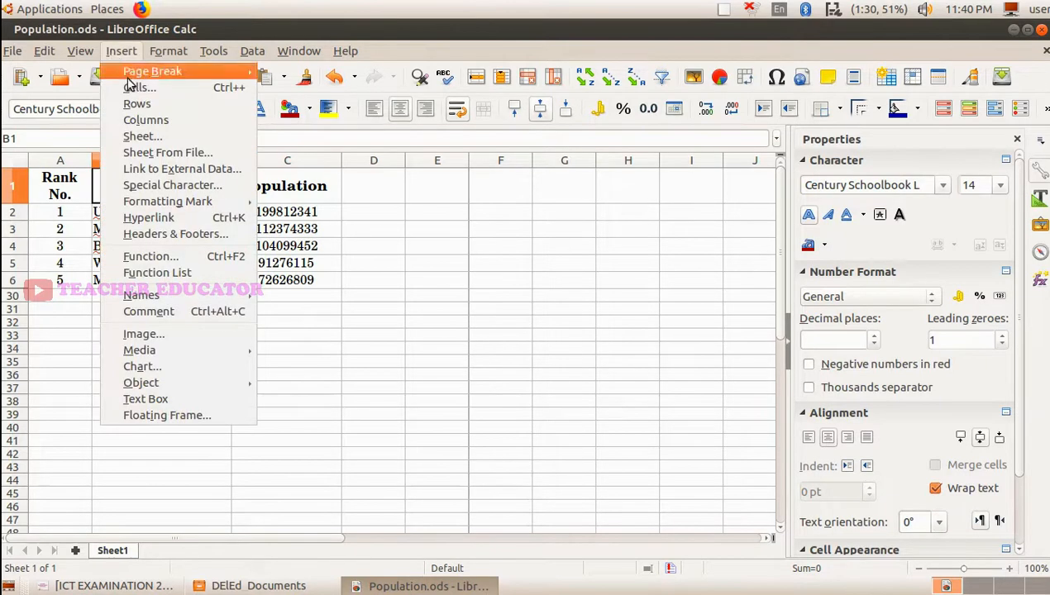
click(141, 104)
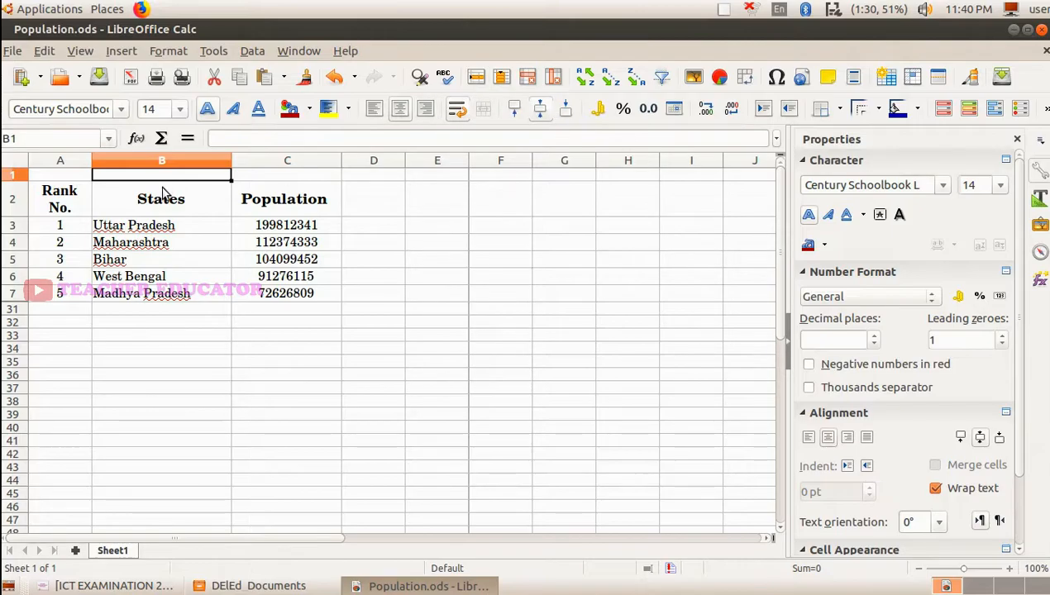
- Make the new row 1 taller and merge cells A1 to C1, moving hidden contents into the first cell
drag(17, 178, 261, 186)
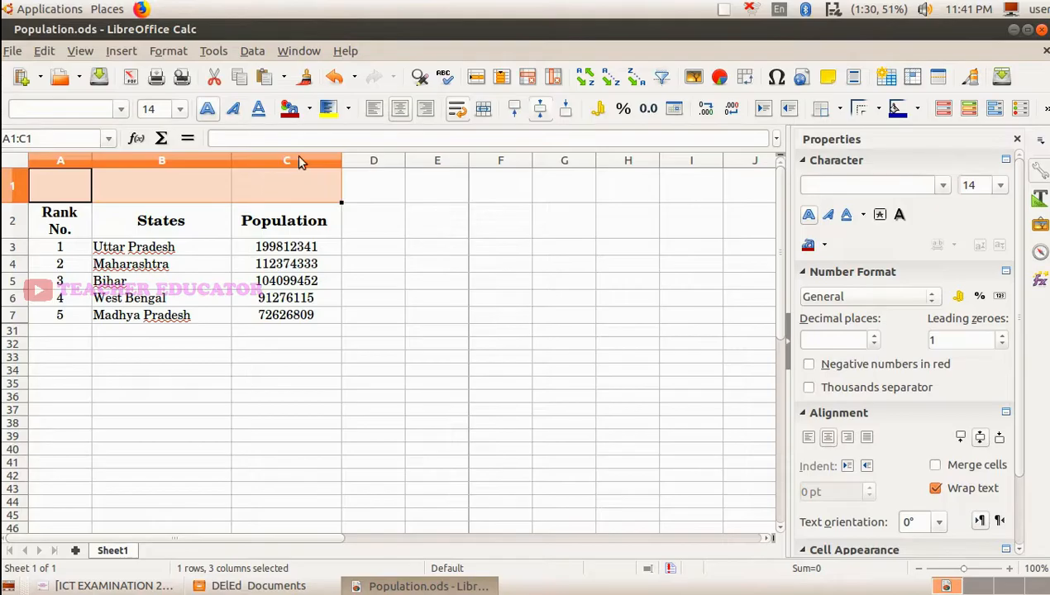
click(169, 53)
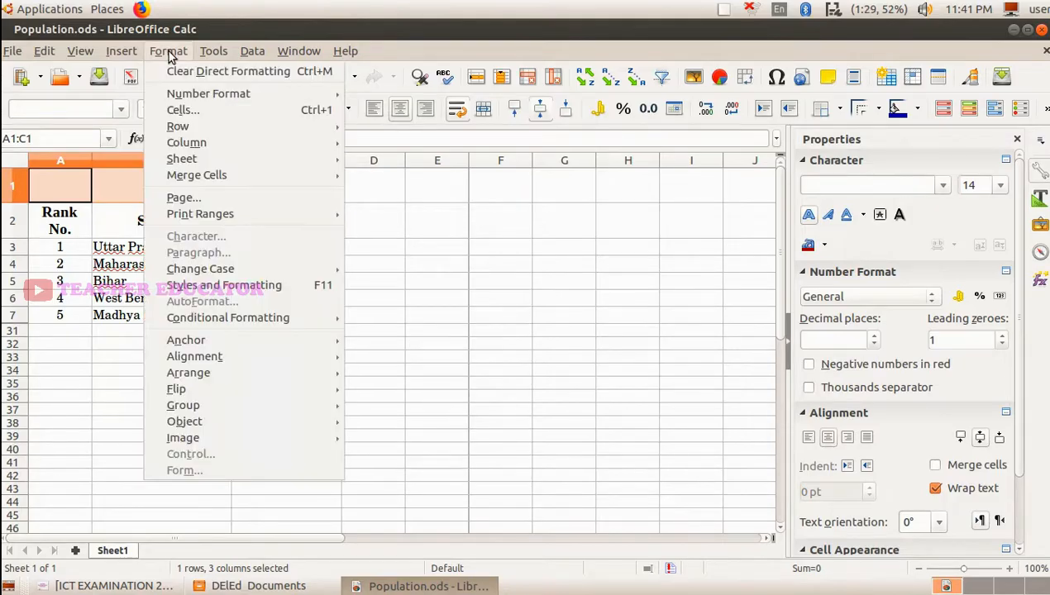
mouse_move(199, 175)
click(418, 173)
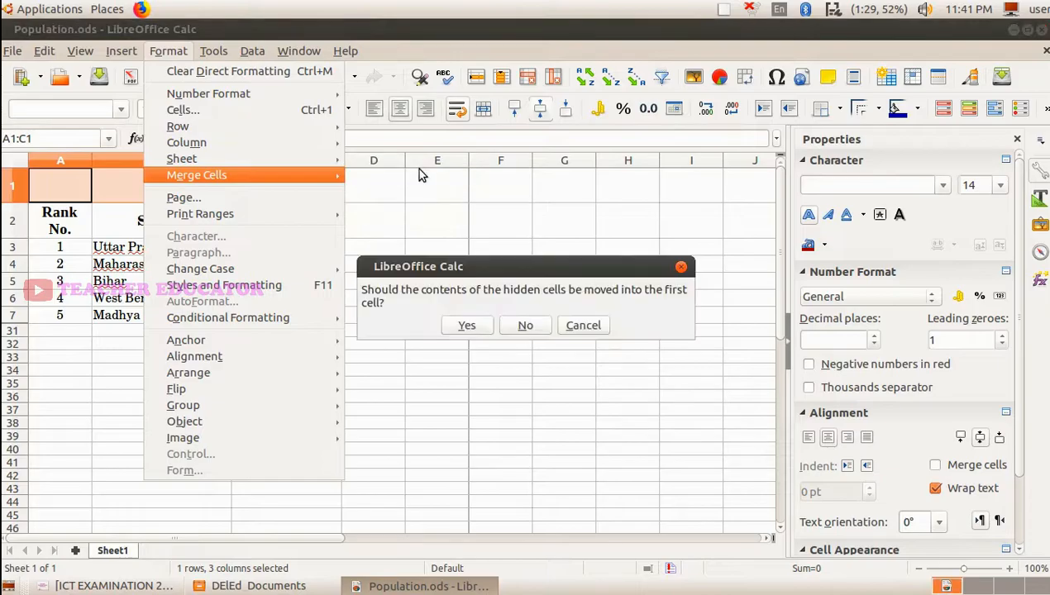
click(468, 325)
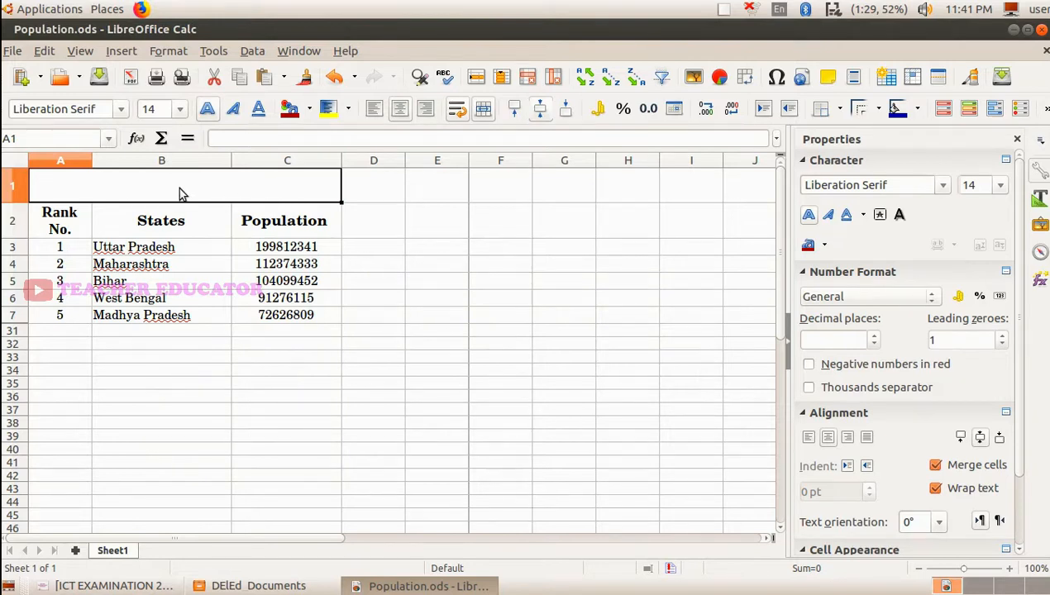
- Check the title wording in the question PDF and enter TOP 5 POPULATED STATES IN INDIA in the merged cell A1
click(114, 585)
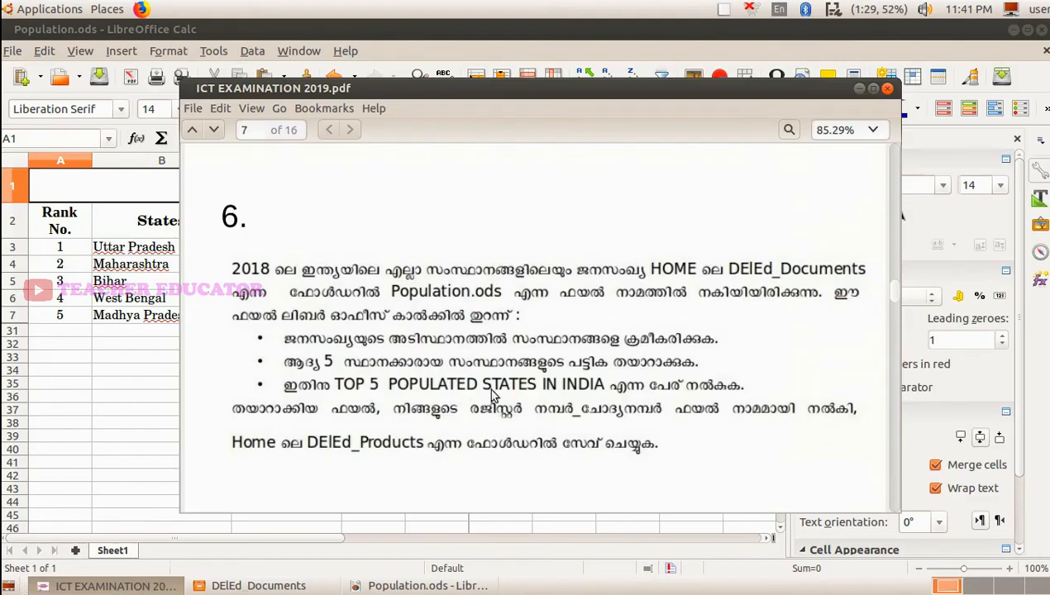
click(90, 584)
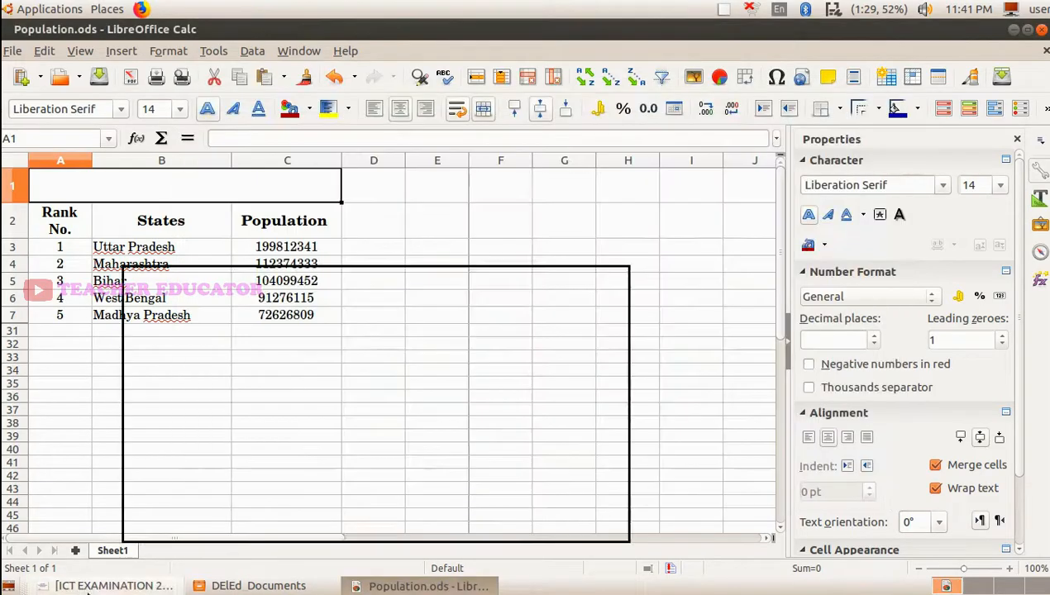
text(TOP 5 POPU)
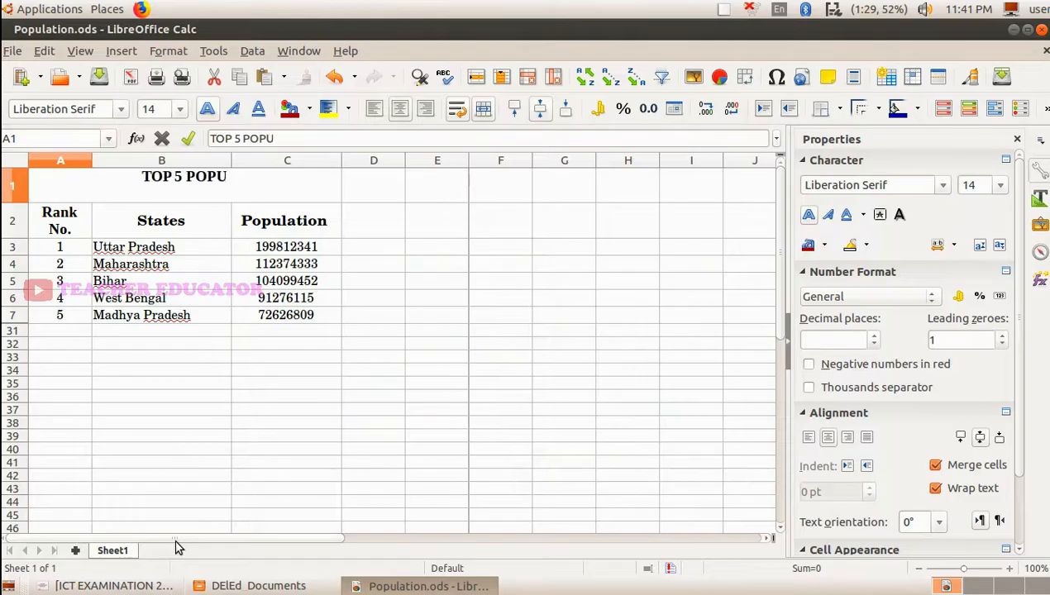
text(LATED STATES IN INDIA)
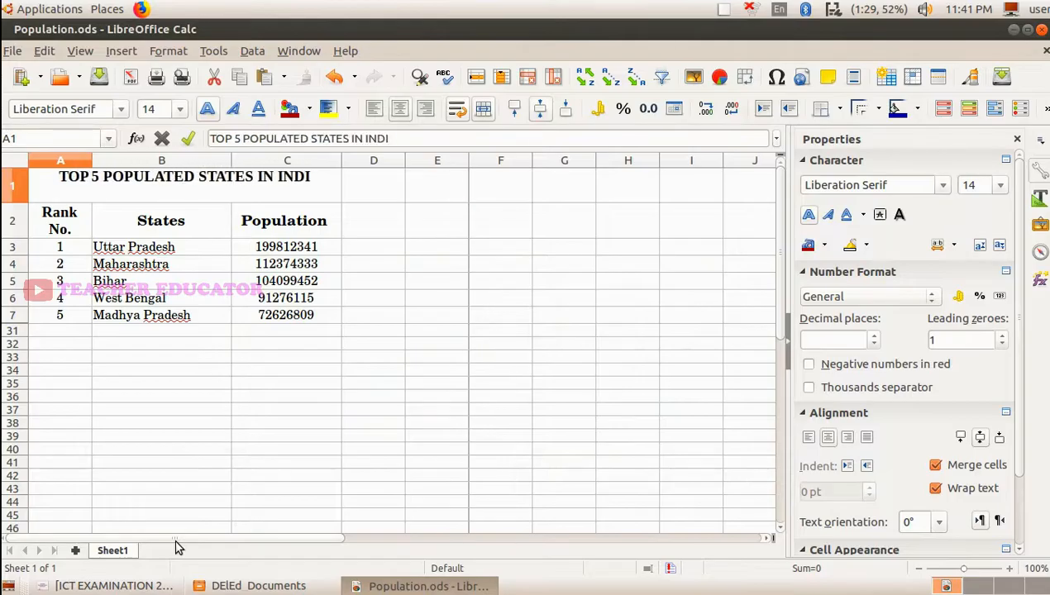
click(348, 385)
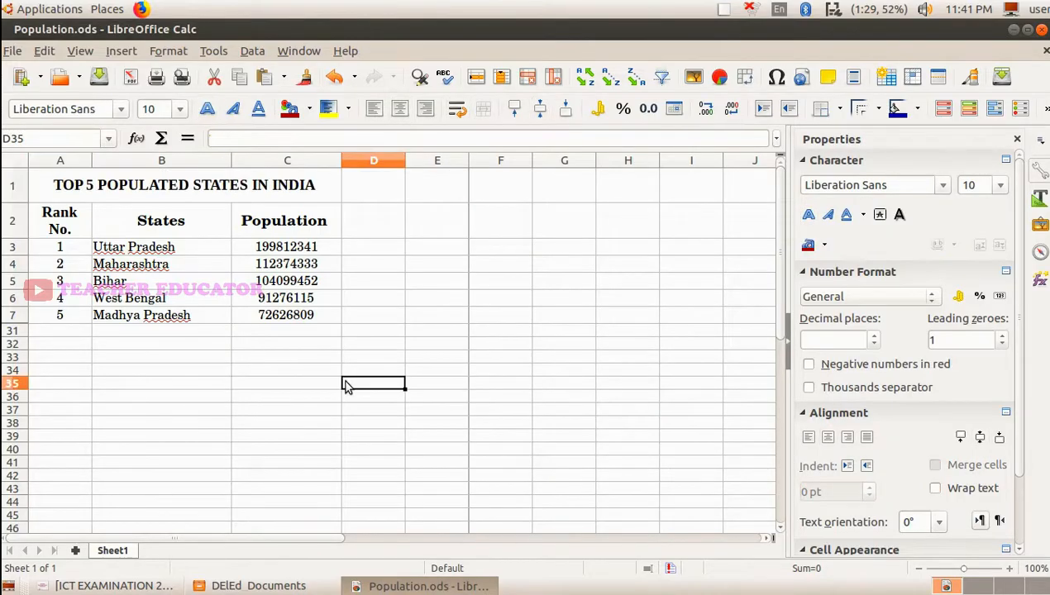
click(123, 587)
click(122, 587)
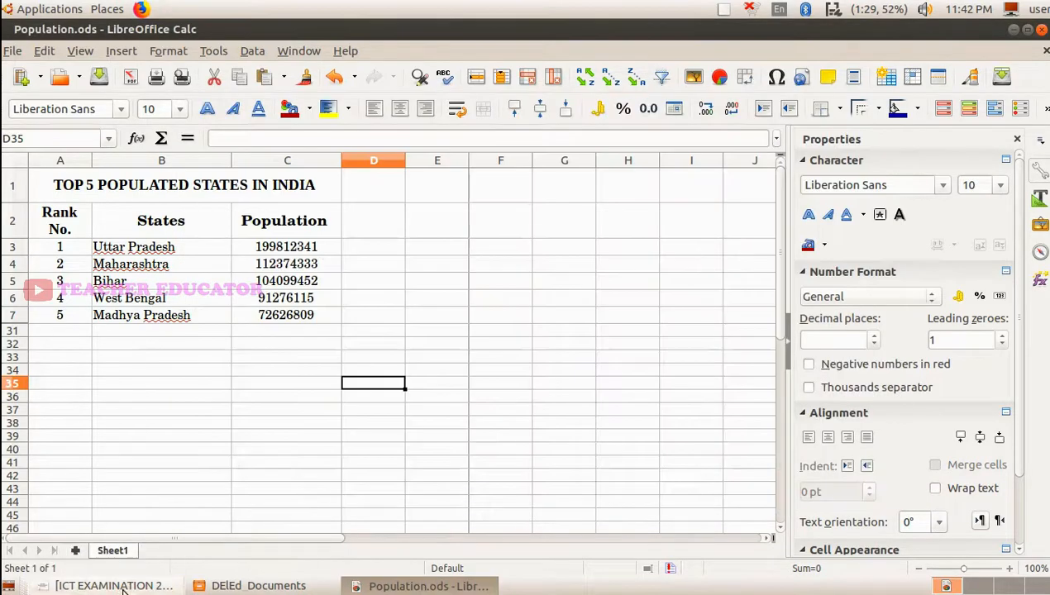
- Give the merged title cell A1 a light yellow background and violet text
click(50, 187)
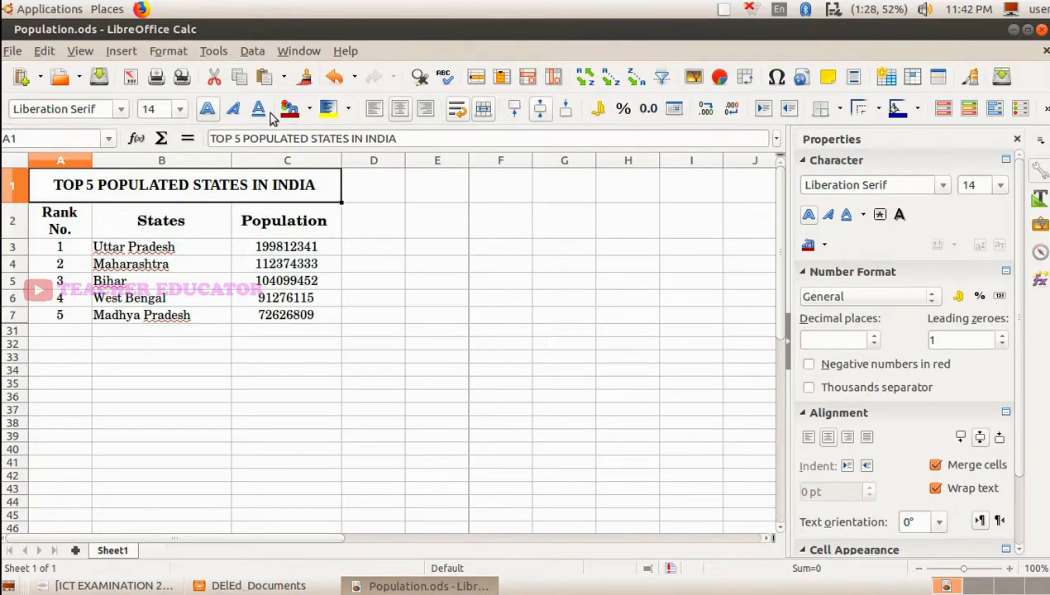
click(333, 223)
click(349, 109)
click(384, 236)
click(310, 110)
click(358, 251)
click(348, 109)
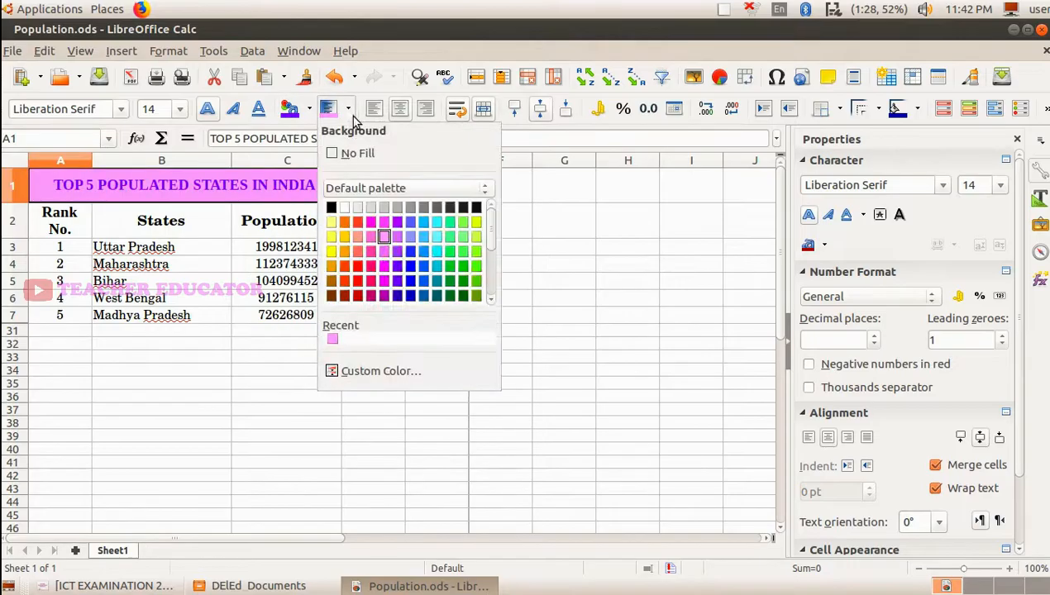
click(332, 238)
- Fill the header cells A2 to C2 with a light red background
drag(60, 221, 284, 220)
click(348, 109)
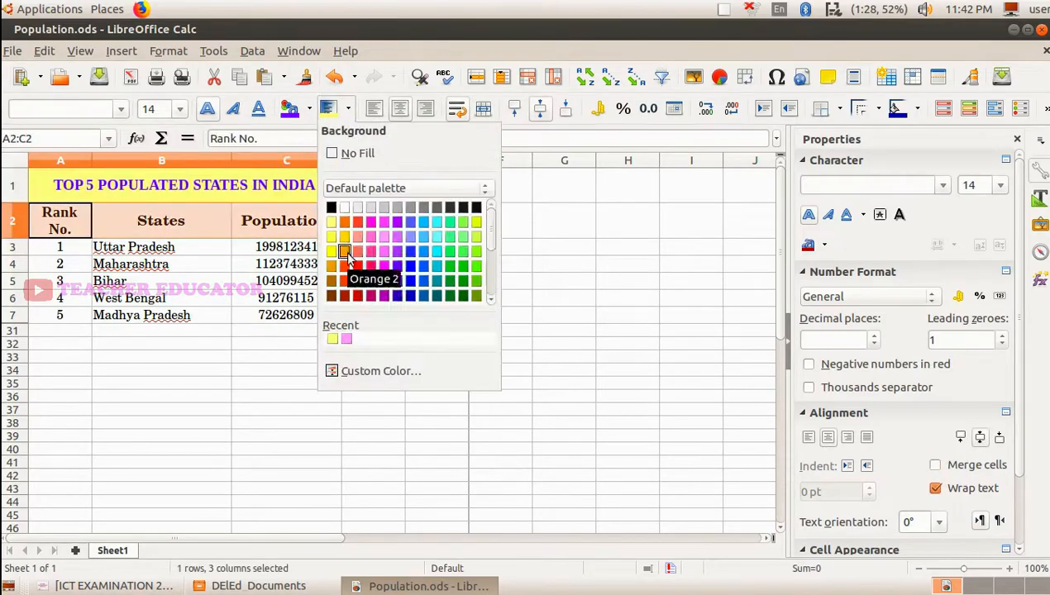
click(354, 234)
click(286, 282)
- Apply borders around and between all cells of the table in A1 to C7
drag(59, 185, 240, 322)
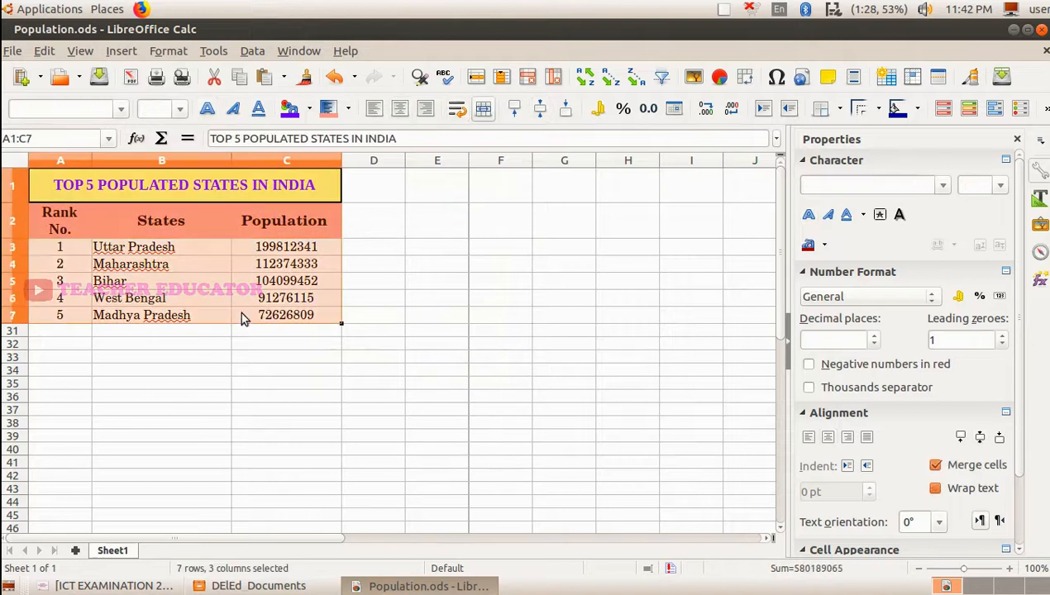
click(838, 115)
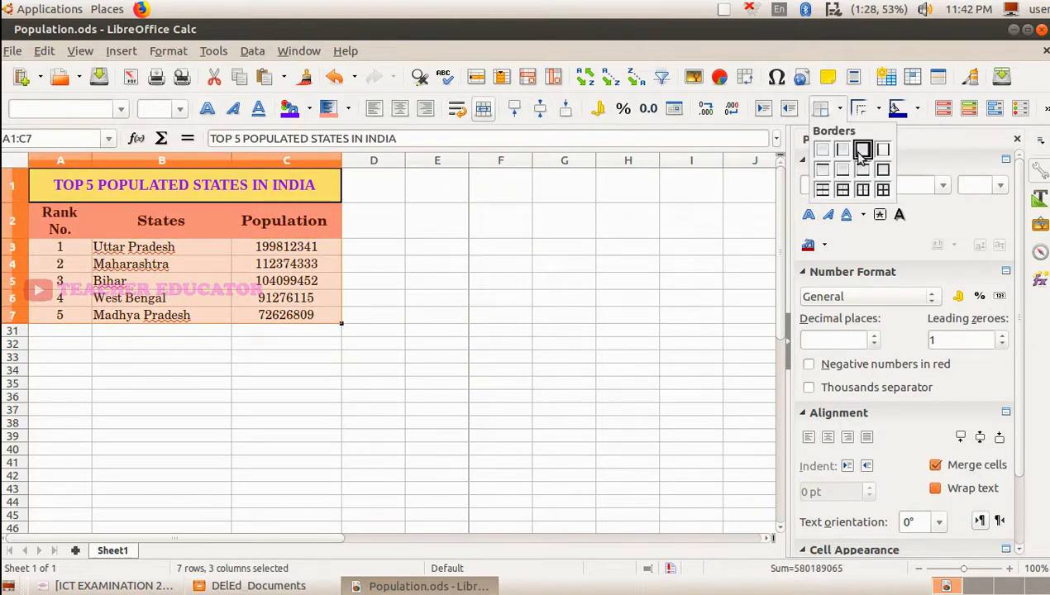
click(883, 199)
click(308, 285)
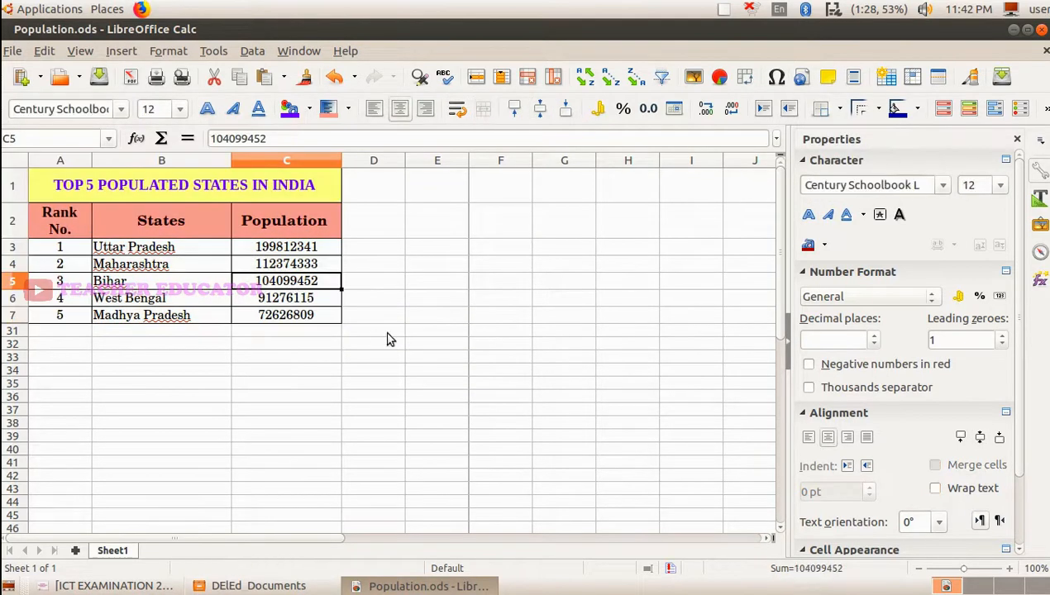
click(161, 329)
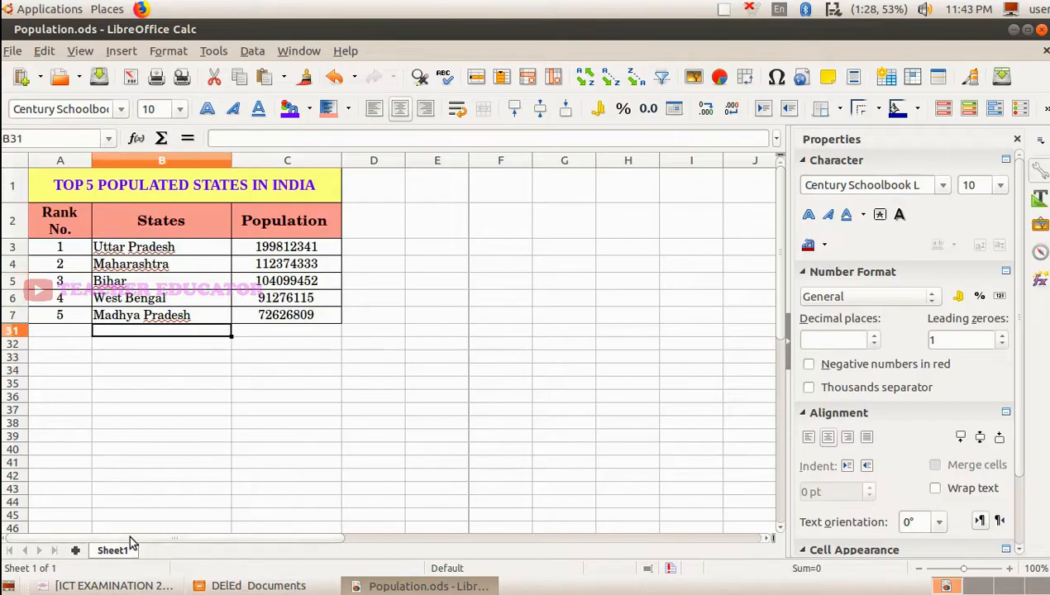
- Check the saving instructions for question 6 in ICT EXAMINATION 2019.pdf and open the Save As dialog for the spreadsheet
click(110, 583)
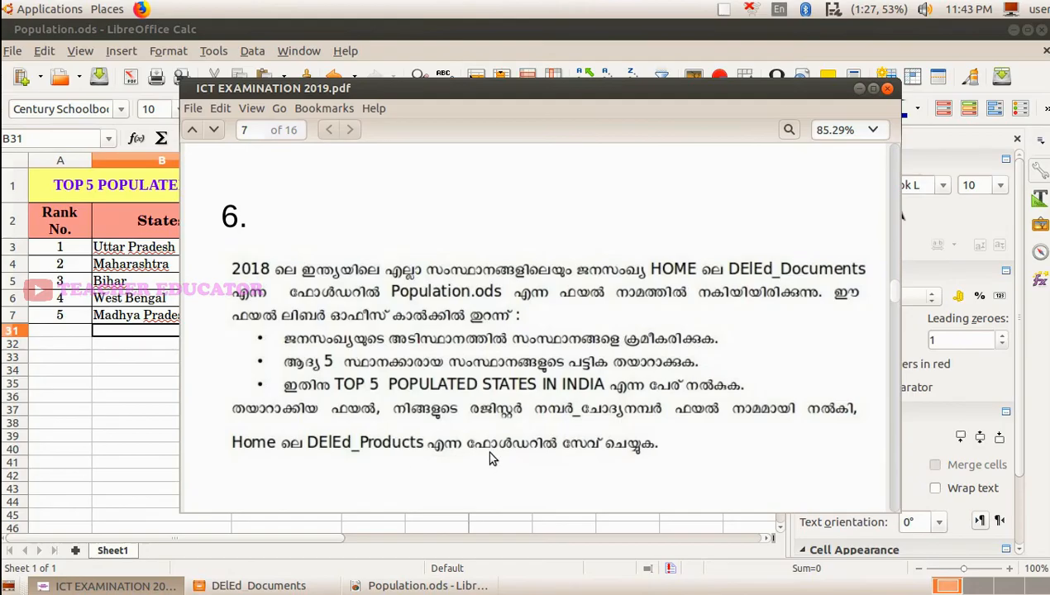
click(858, 91)
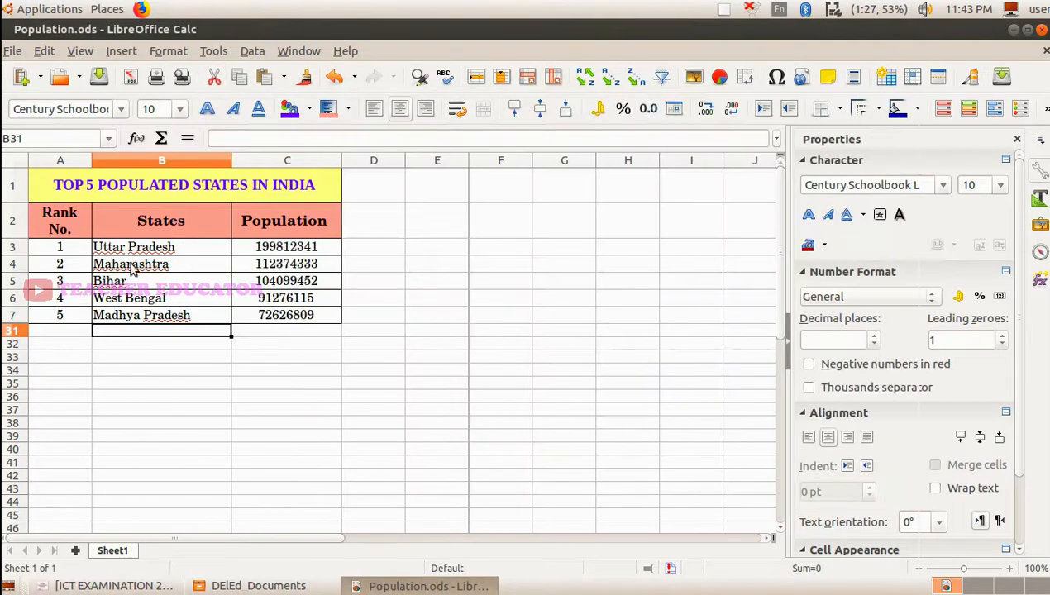
click(14, 51)
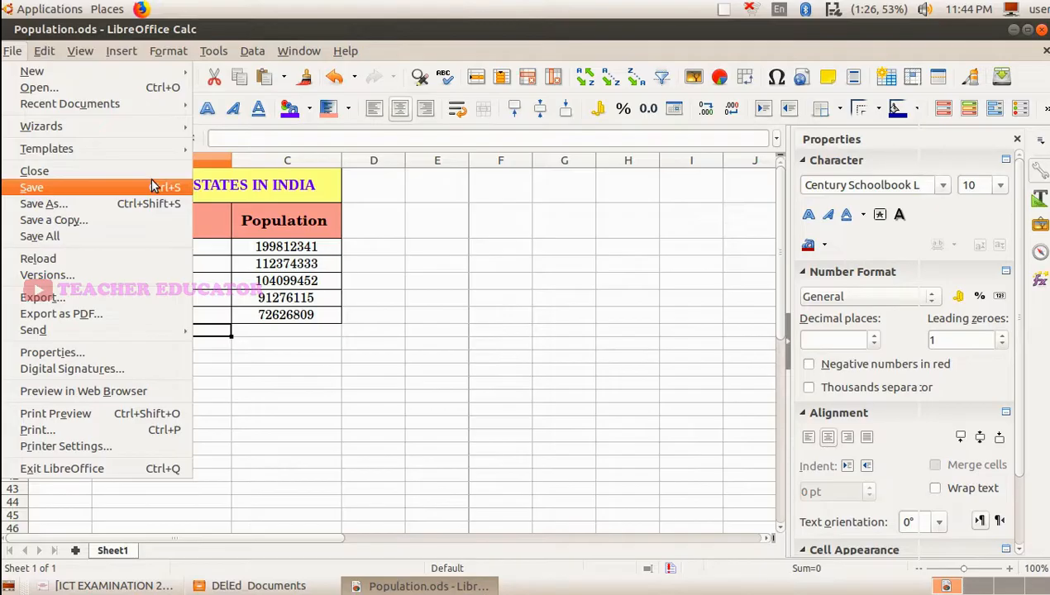
mouse_move(51, 49)
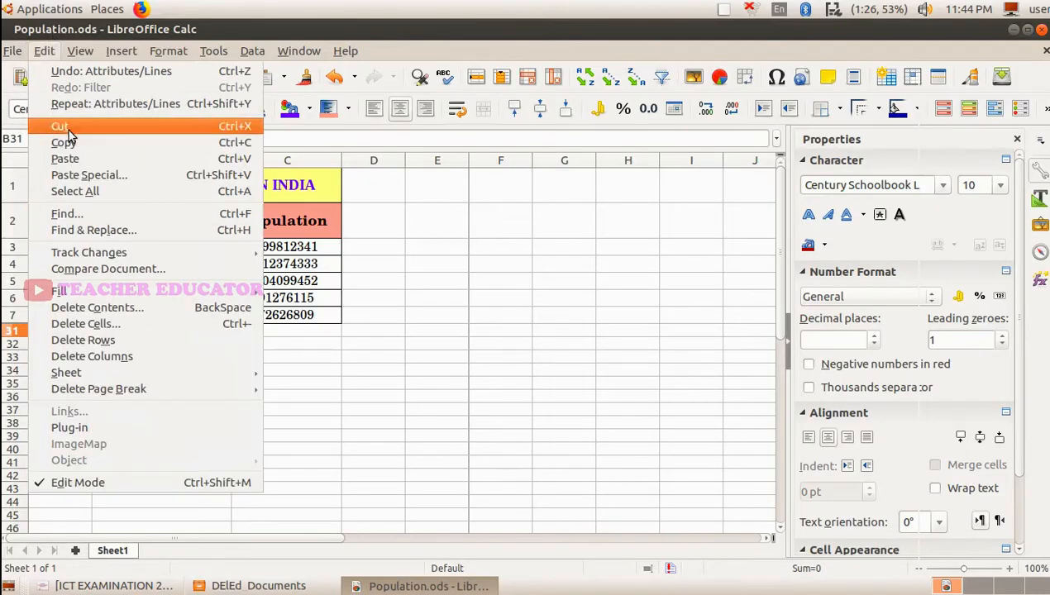
mouse_move(15, 51)
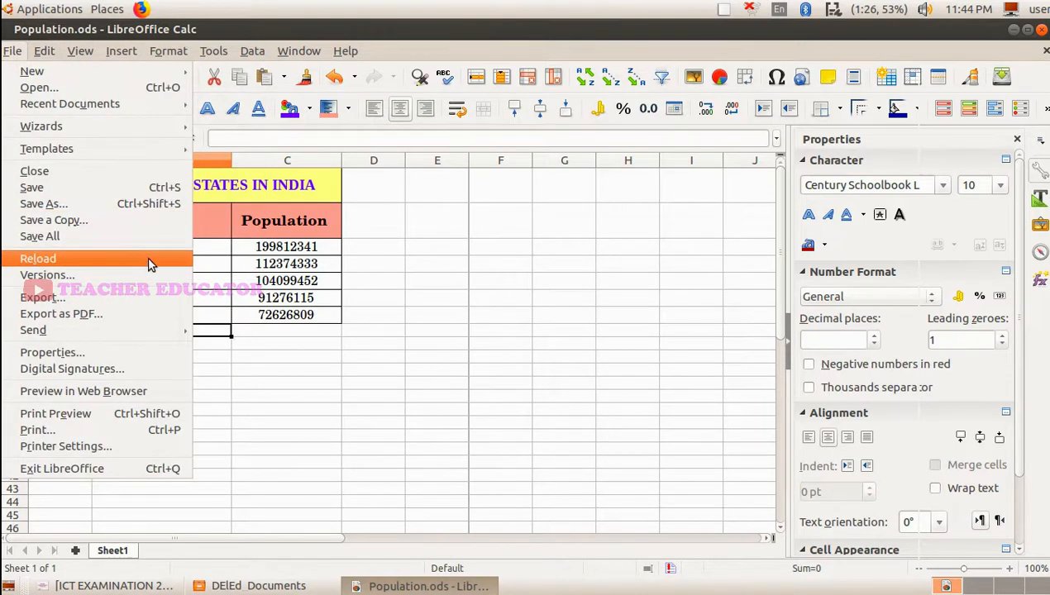
click(131, 202)
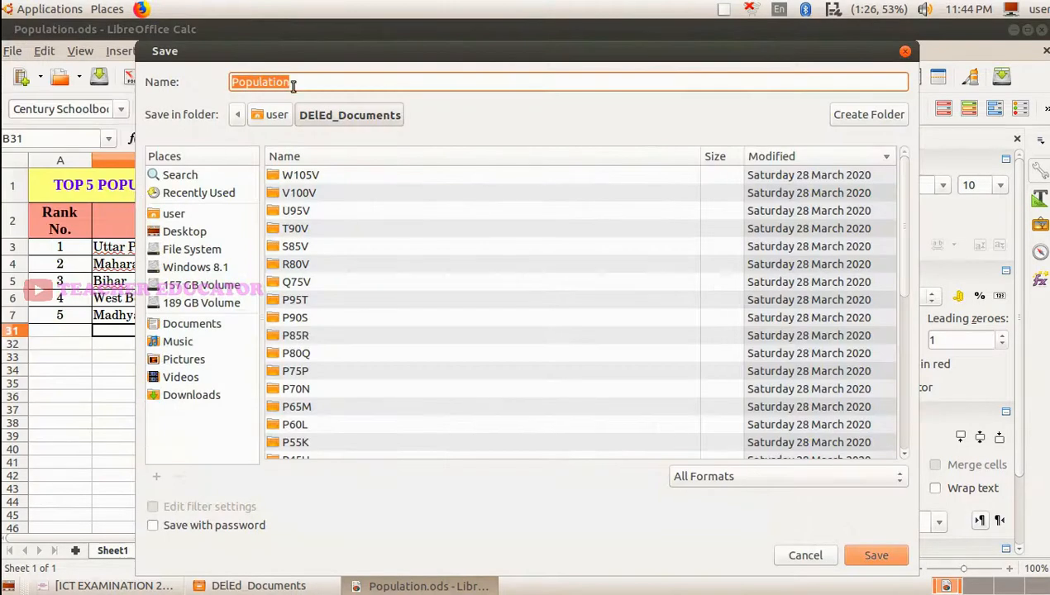
- Name the file with the candidate's register number followed by _6, checking the question number in the PDF
text(123456_)
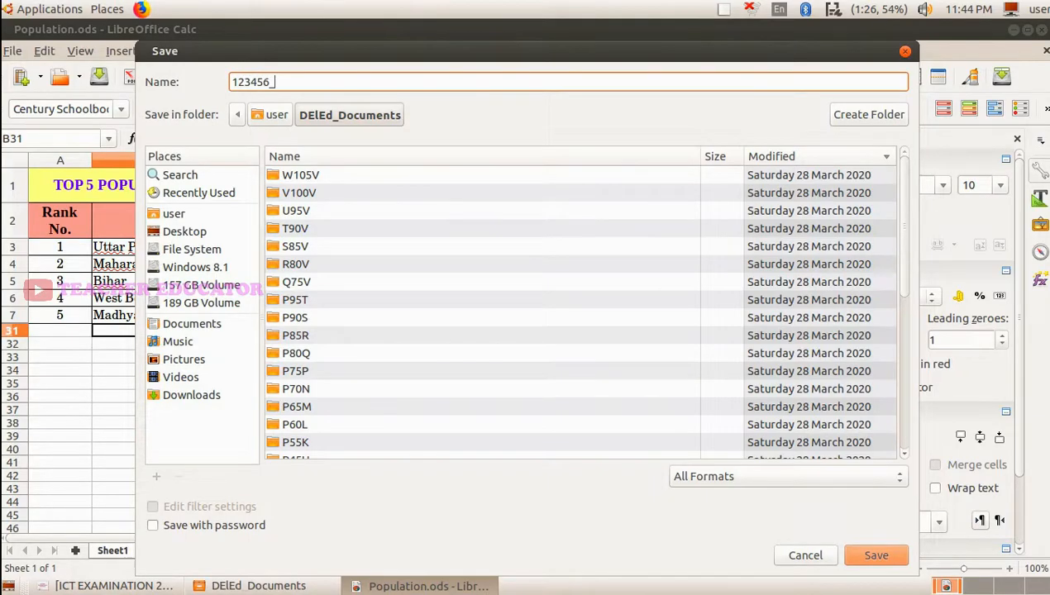
click(116, 585)
click(116, 587)
text(6)
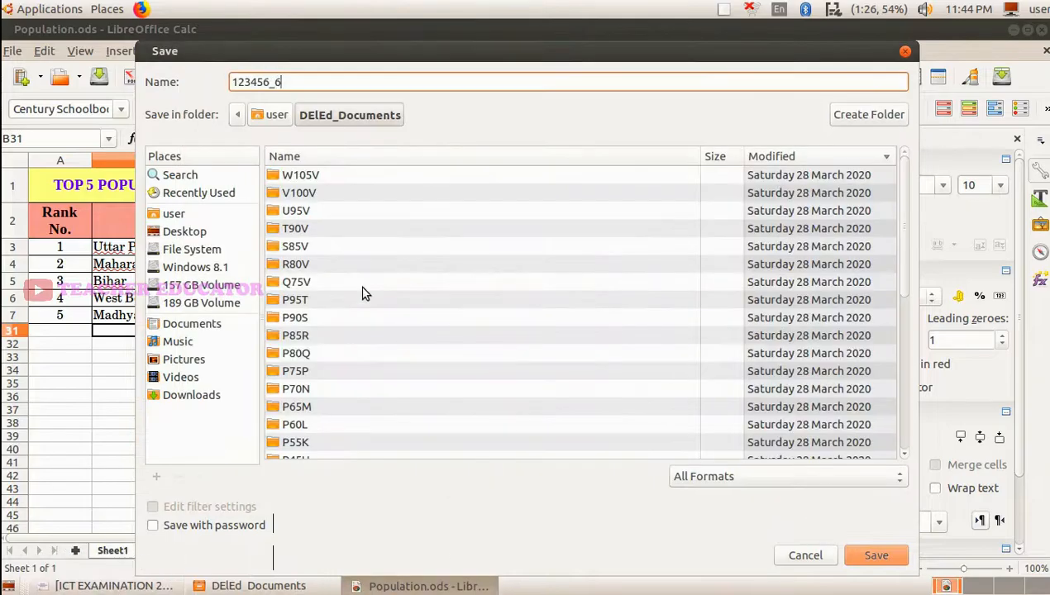
- Save the spreadsheet in the DElEd_Products folder of the user's home directory
click(189, 217)
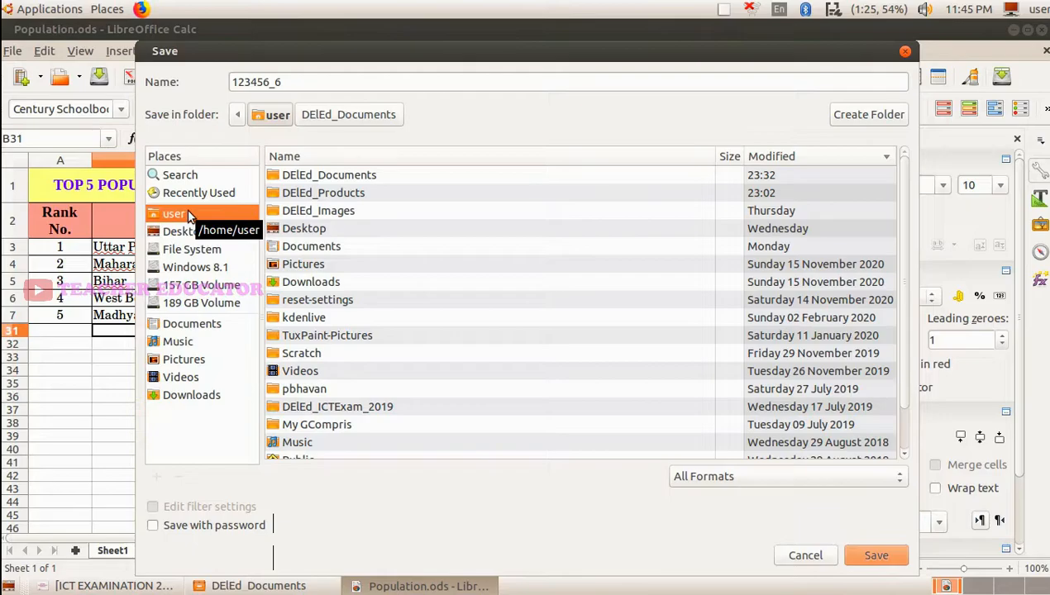
click(352, 195)
double_click(352, 193)
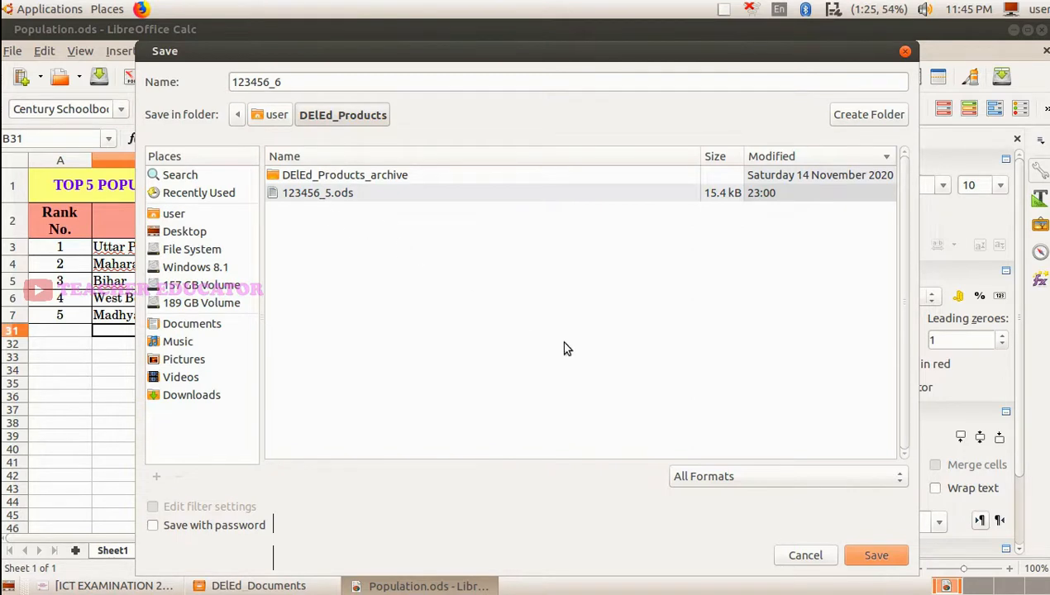
click(878, 559)
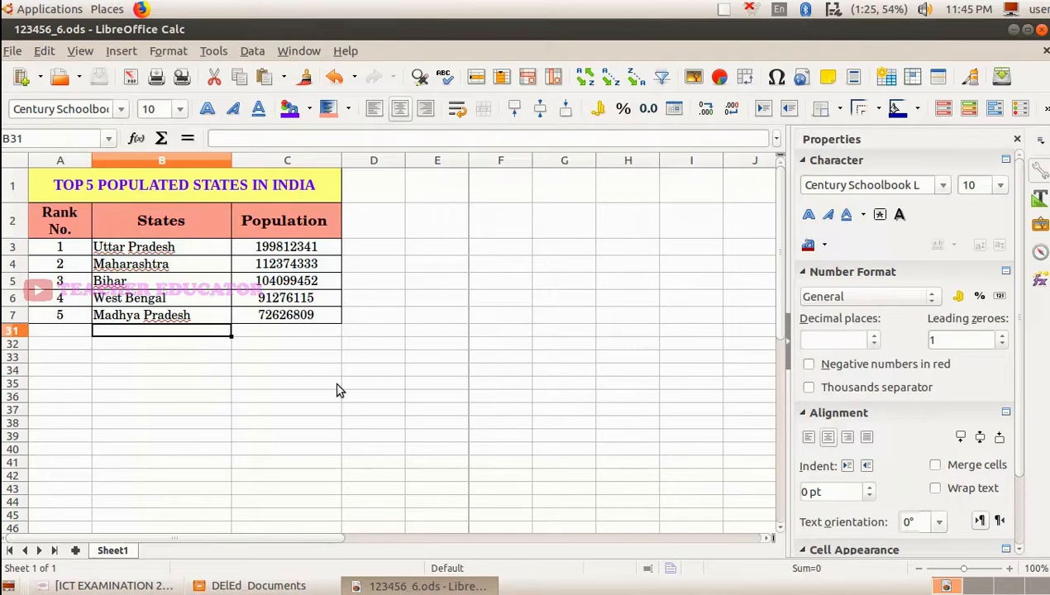
- Review question 6 in the exam PDF once more and return to the saved spreadsheet
click(115, 586)
click(428, 586)
click(169, 346)
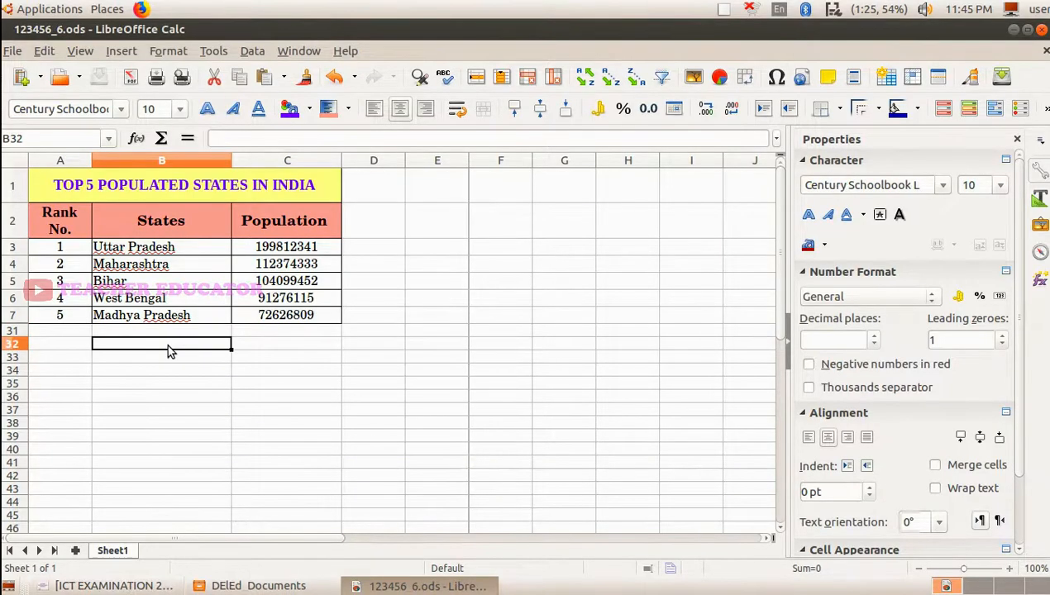